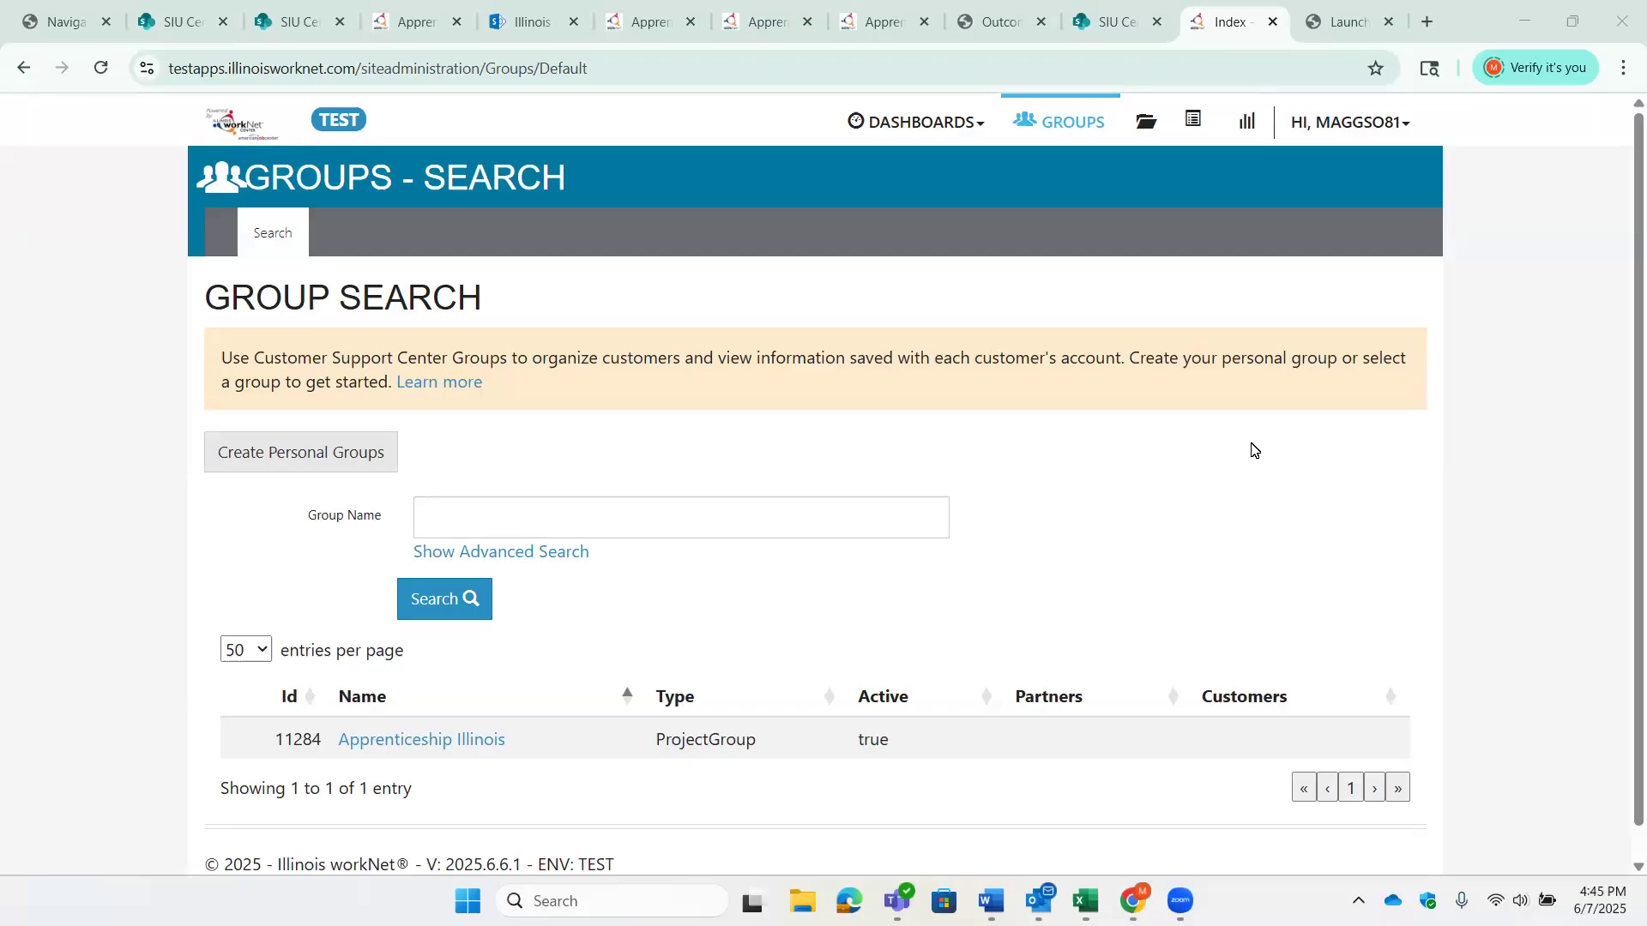
- Open the Apprenticeship Illinois group and bring up its Workplan & Reports section with the project narratives
left_click(471, 740)
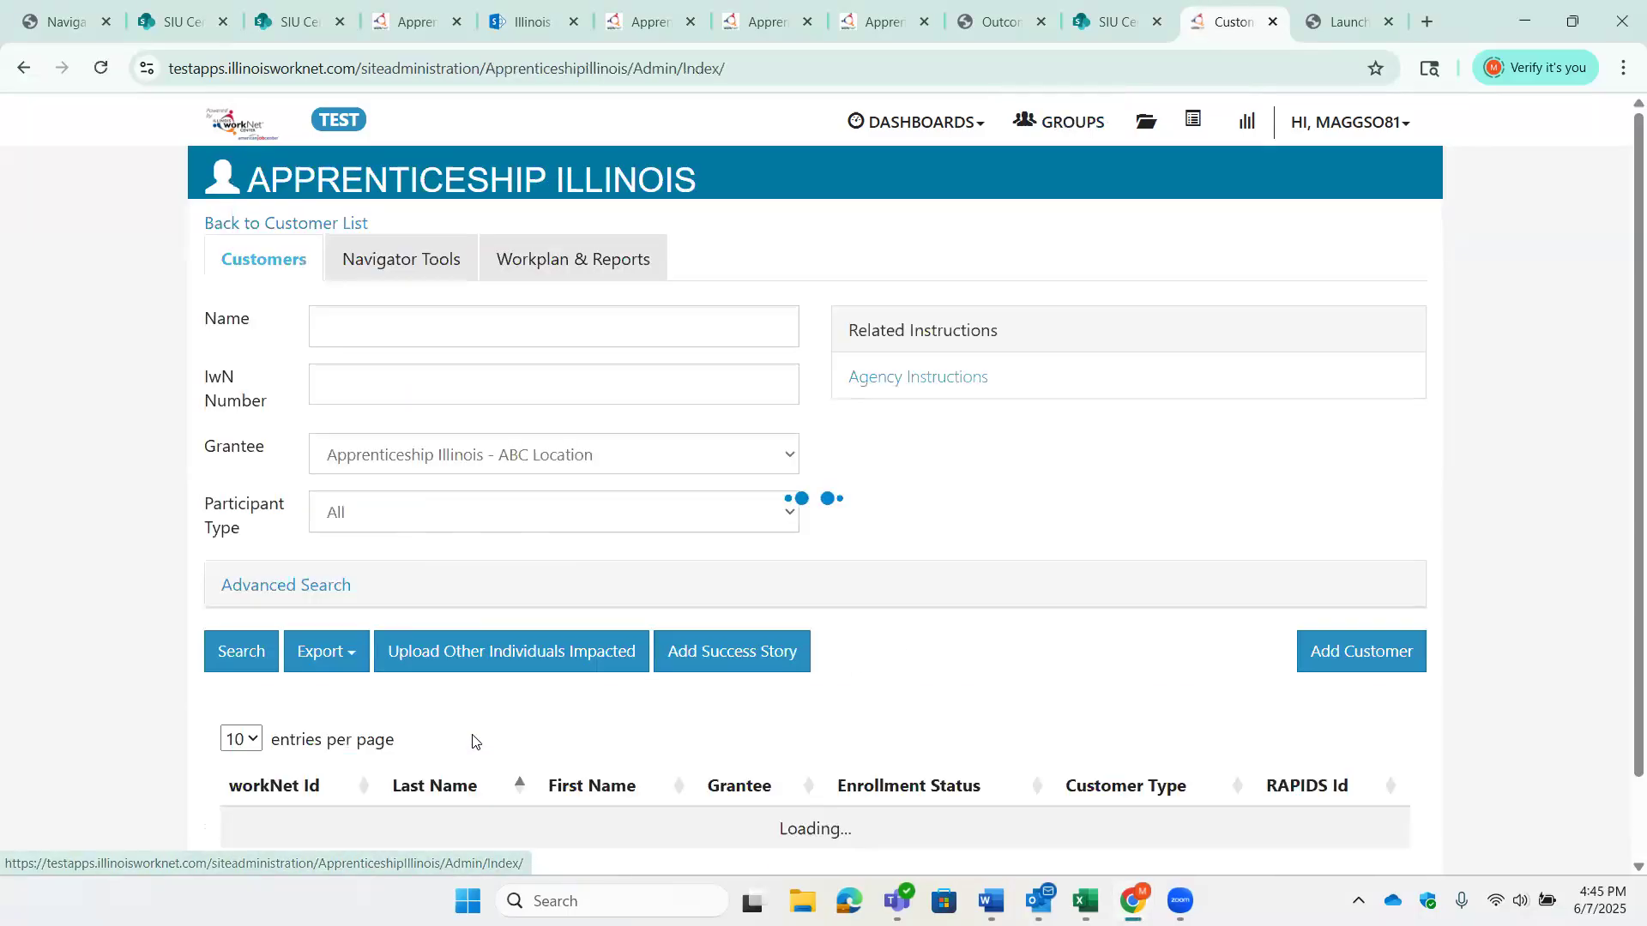
left_click(575, 277)
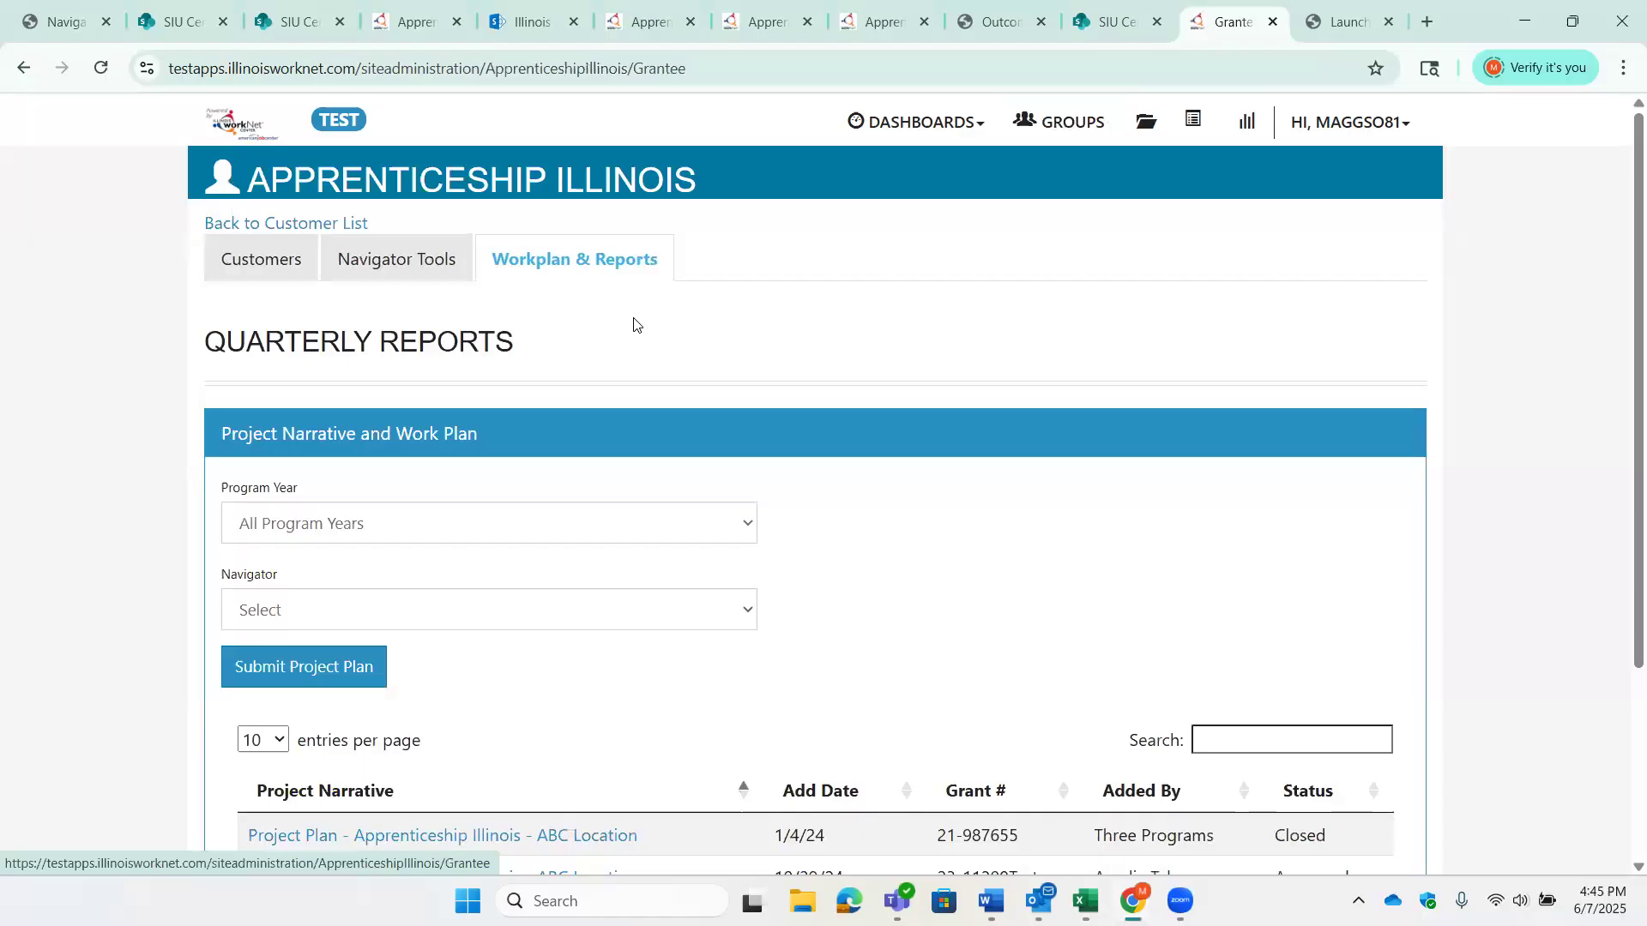
scroll(741, 366, "down", 1)
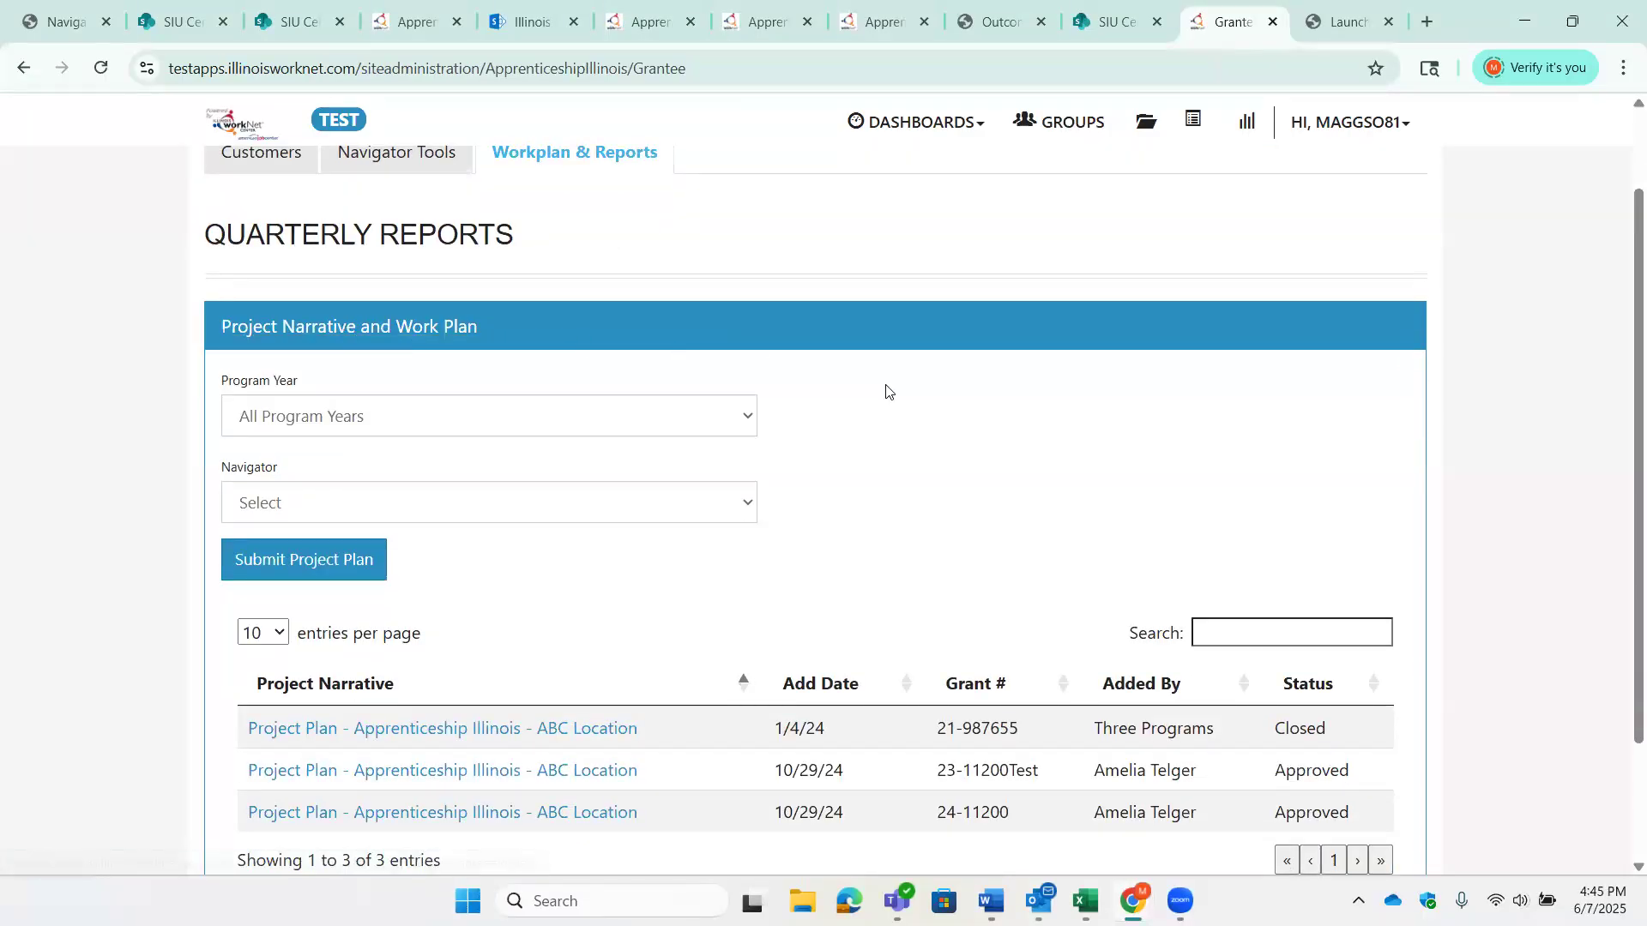
scroll(887, 392, "down", 1)
scroll(886, 392, "down", 1)
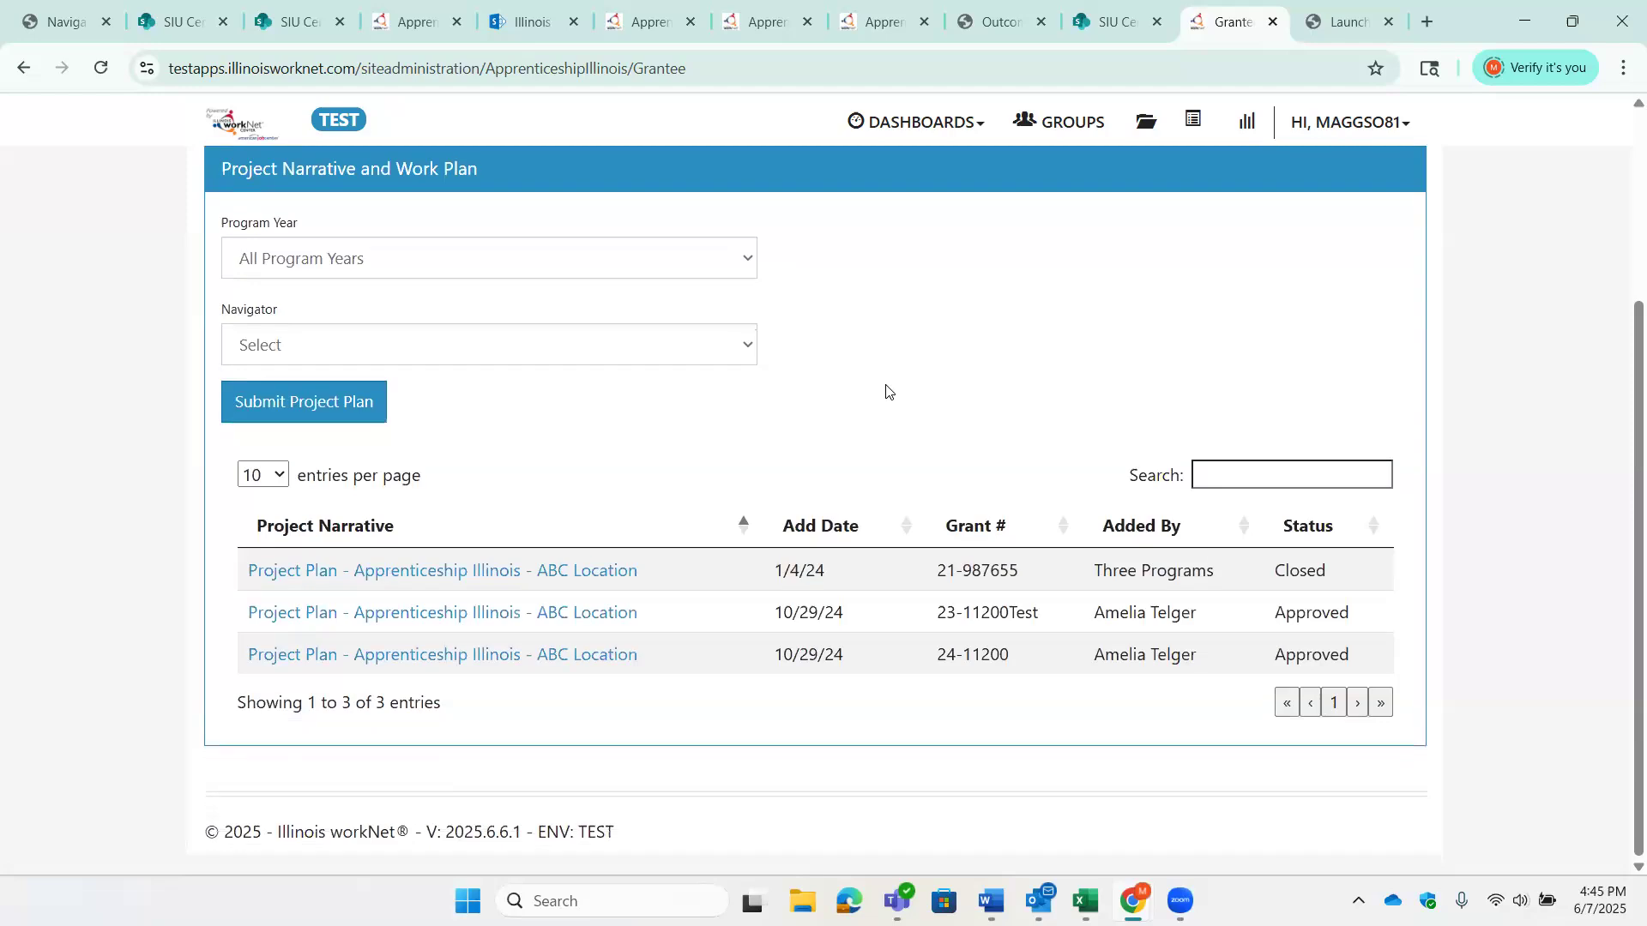
- Start a new project plan for program year 2024 with Apprenticeship Illinois - ABC Location as the navigator
left_click(748, 260)
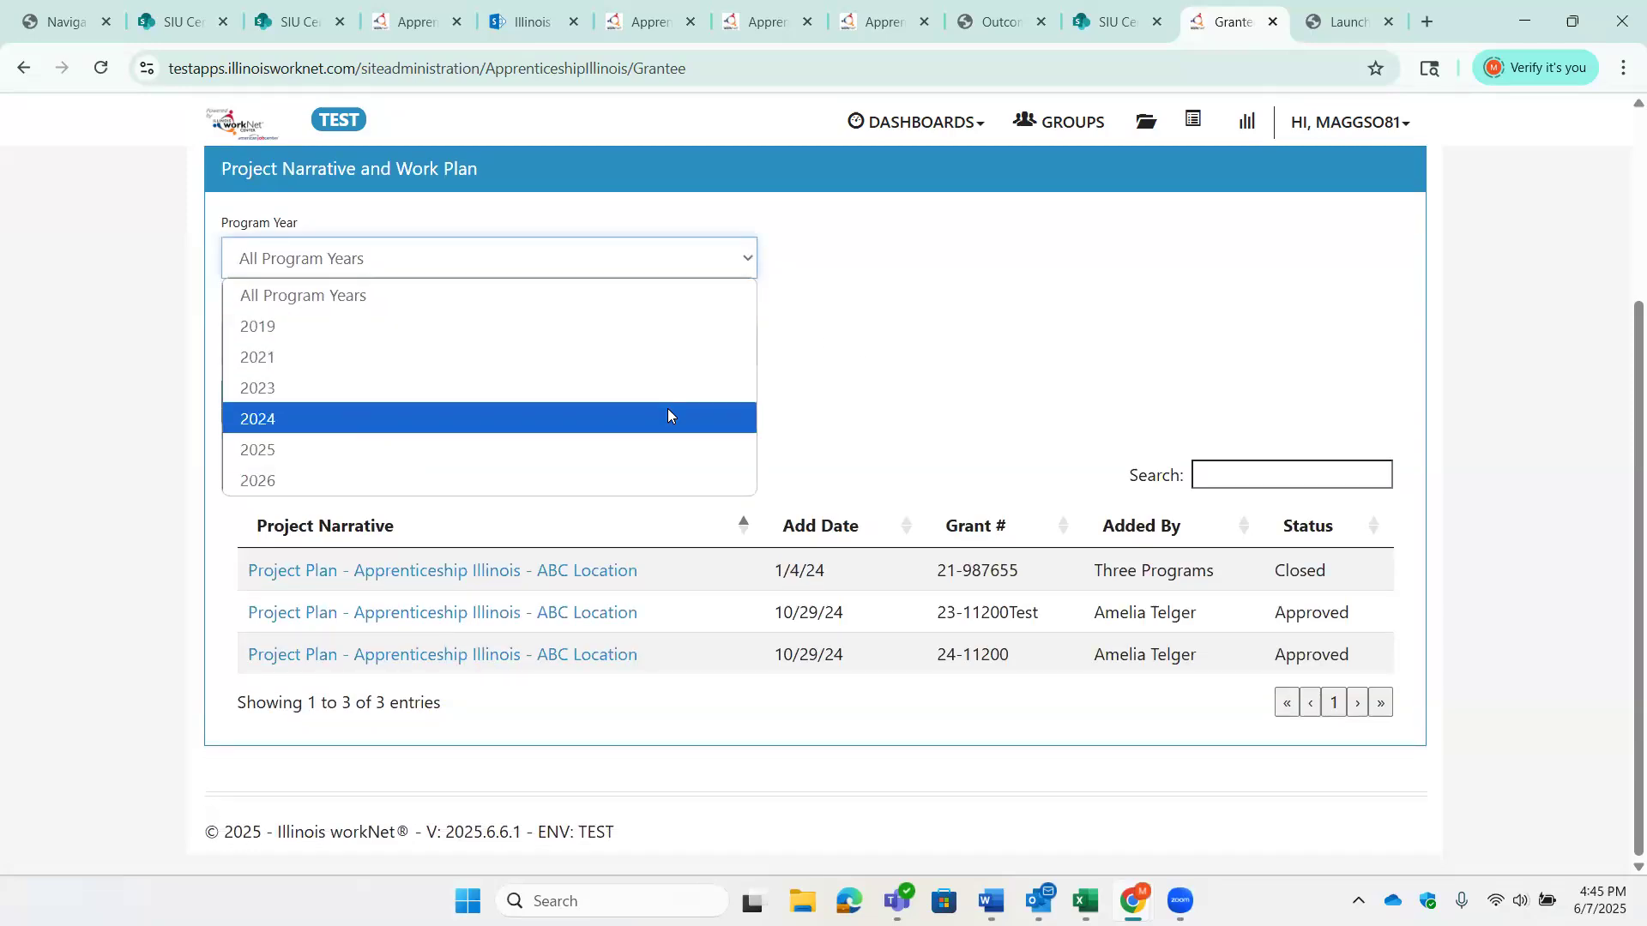
left_click(669, 418)
scroll(964, 410, "down", 2)
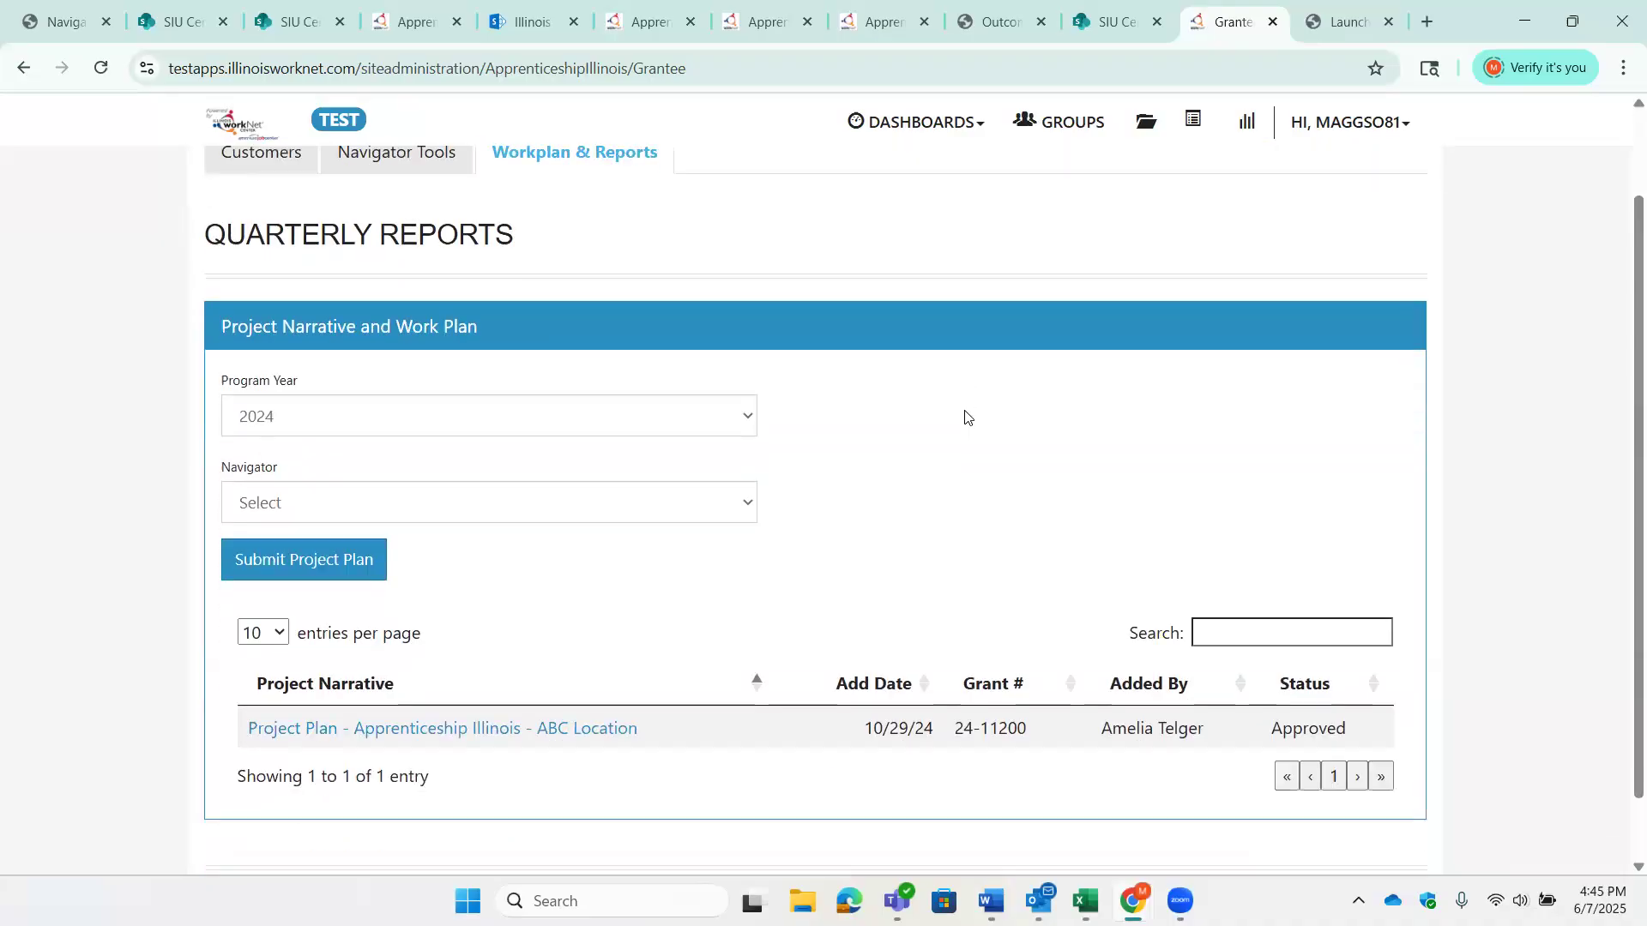
left_click(749, 433)
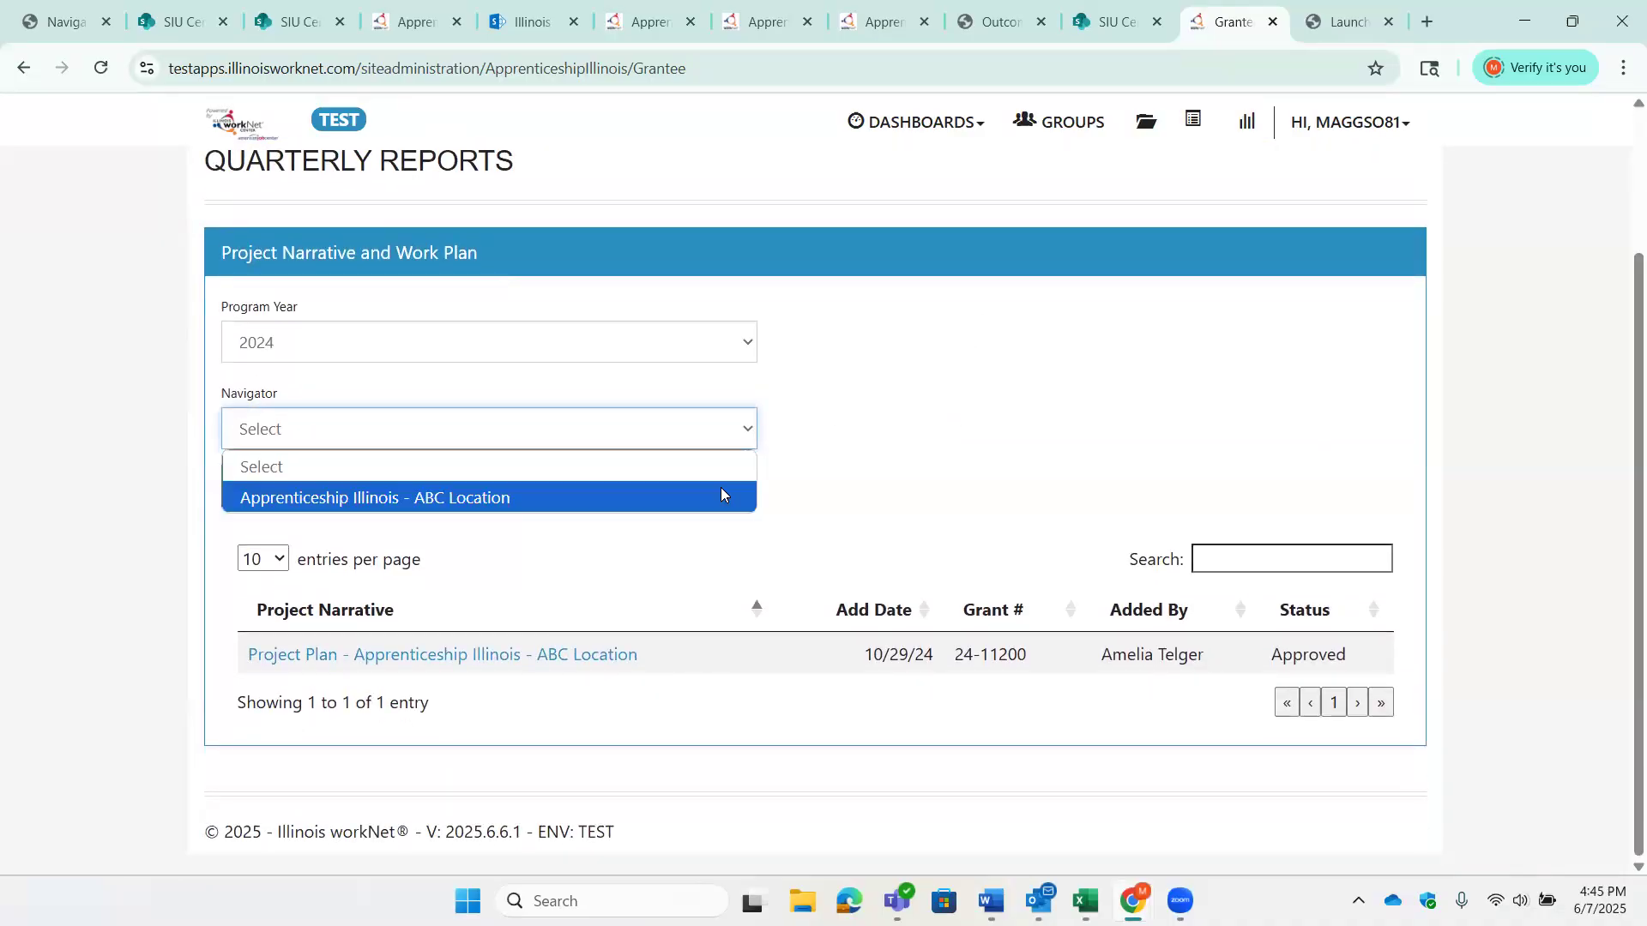
left_click(732, 496)
scroll(1089, 526, "down", 1)
scroll(1090, 526, "down", 1)
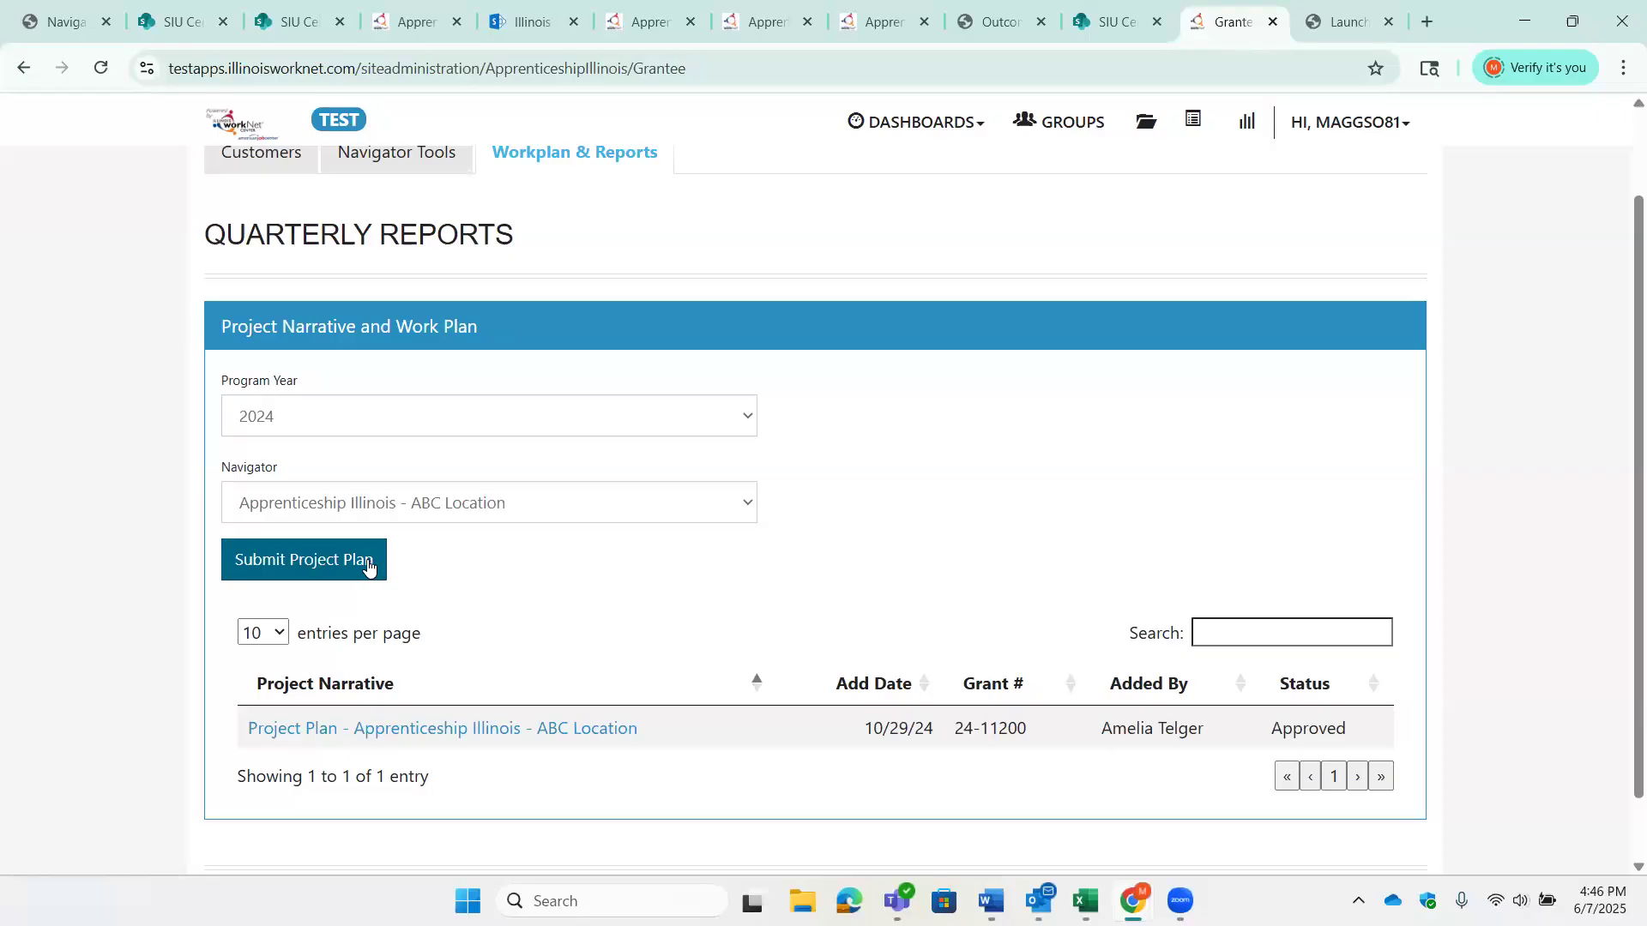
left_click(368, 564)
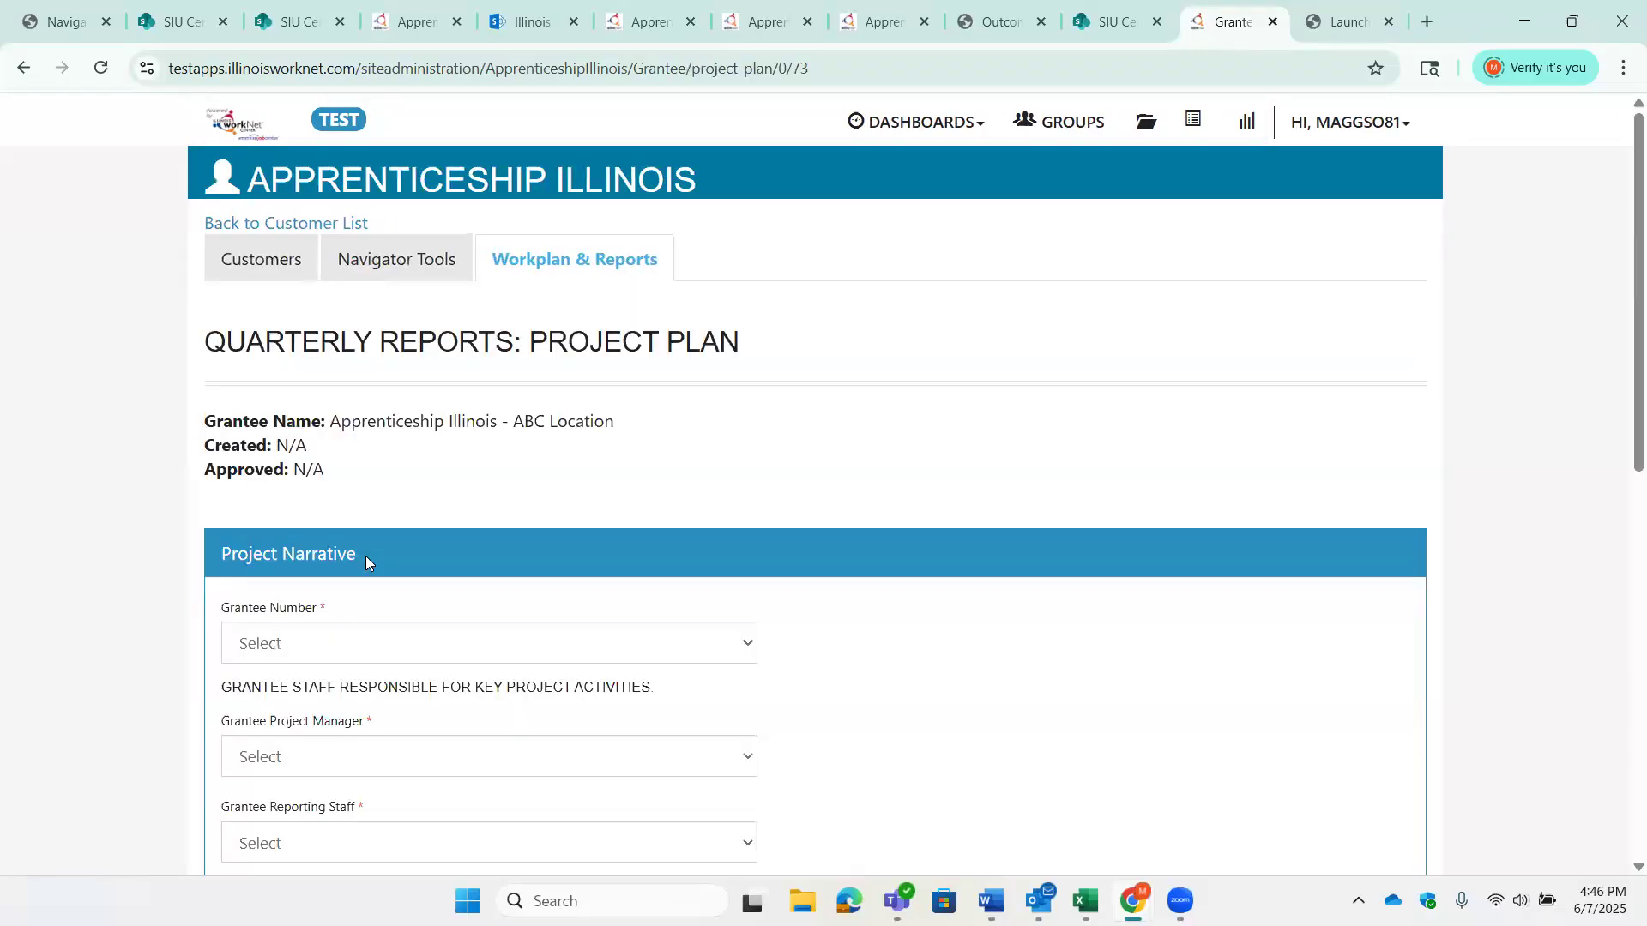
- Set the grantee number in the Project Narrative to 24-11200
scroll(1054, 576, "down", 2)
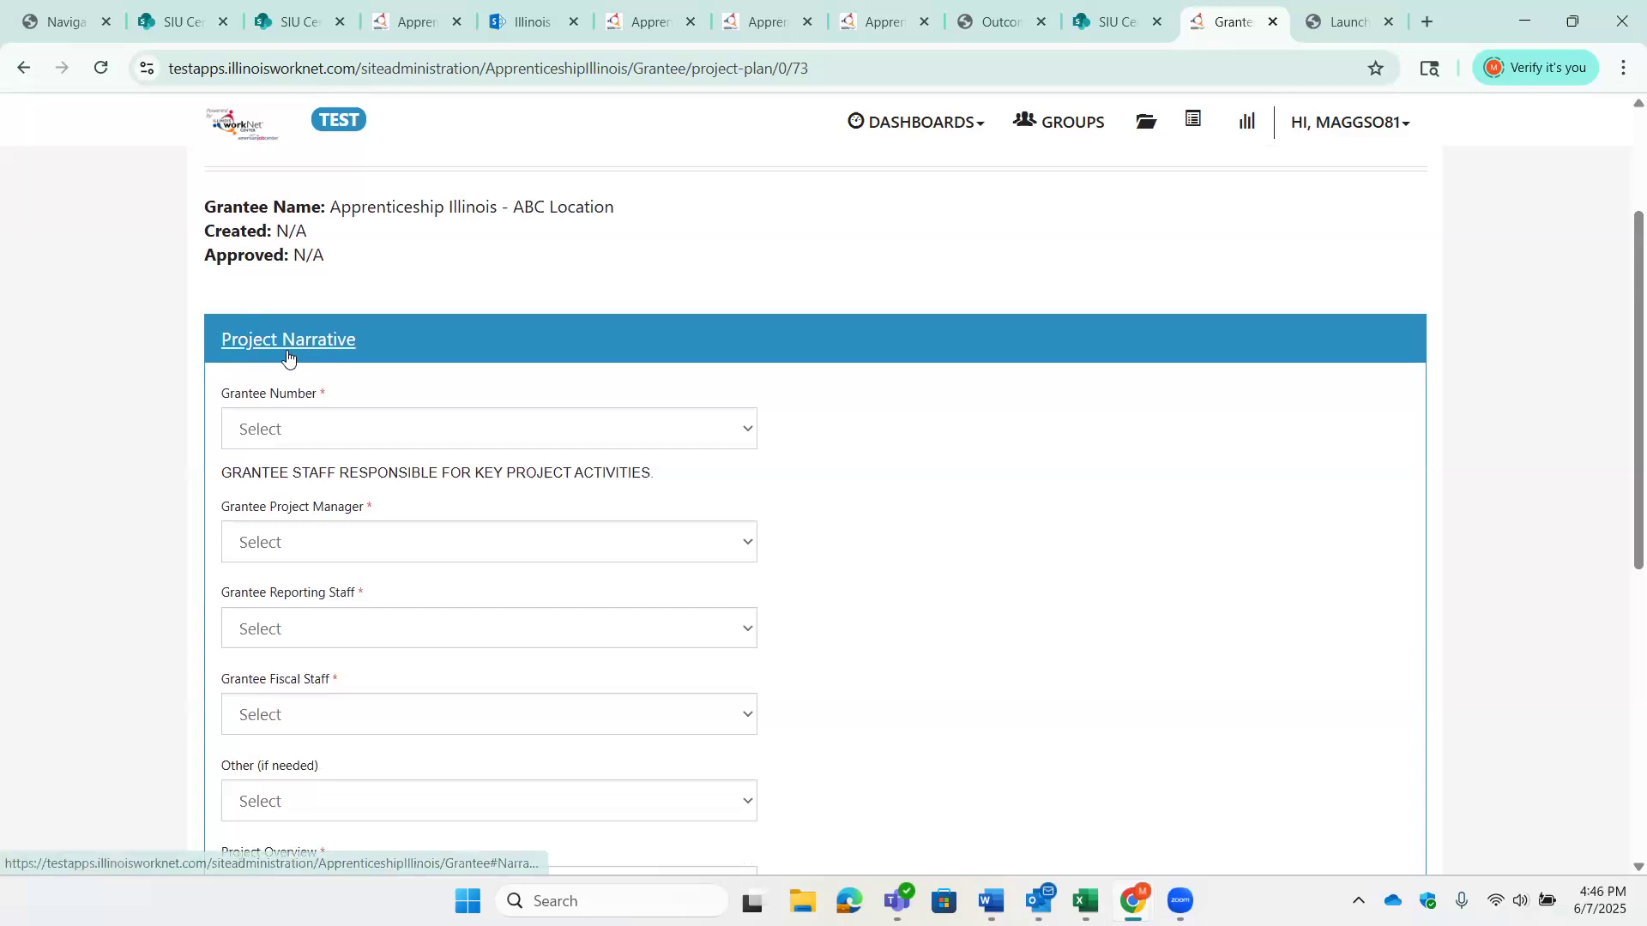
left_click(753, 433)
left_click(719, 497)
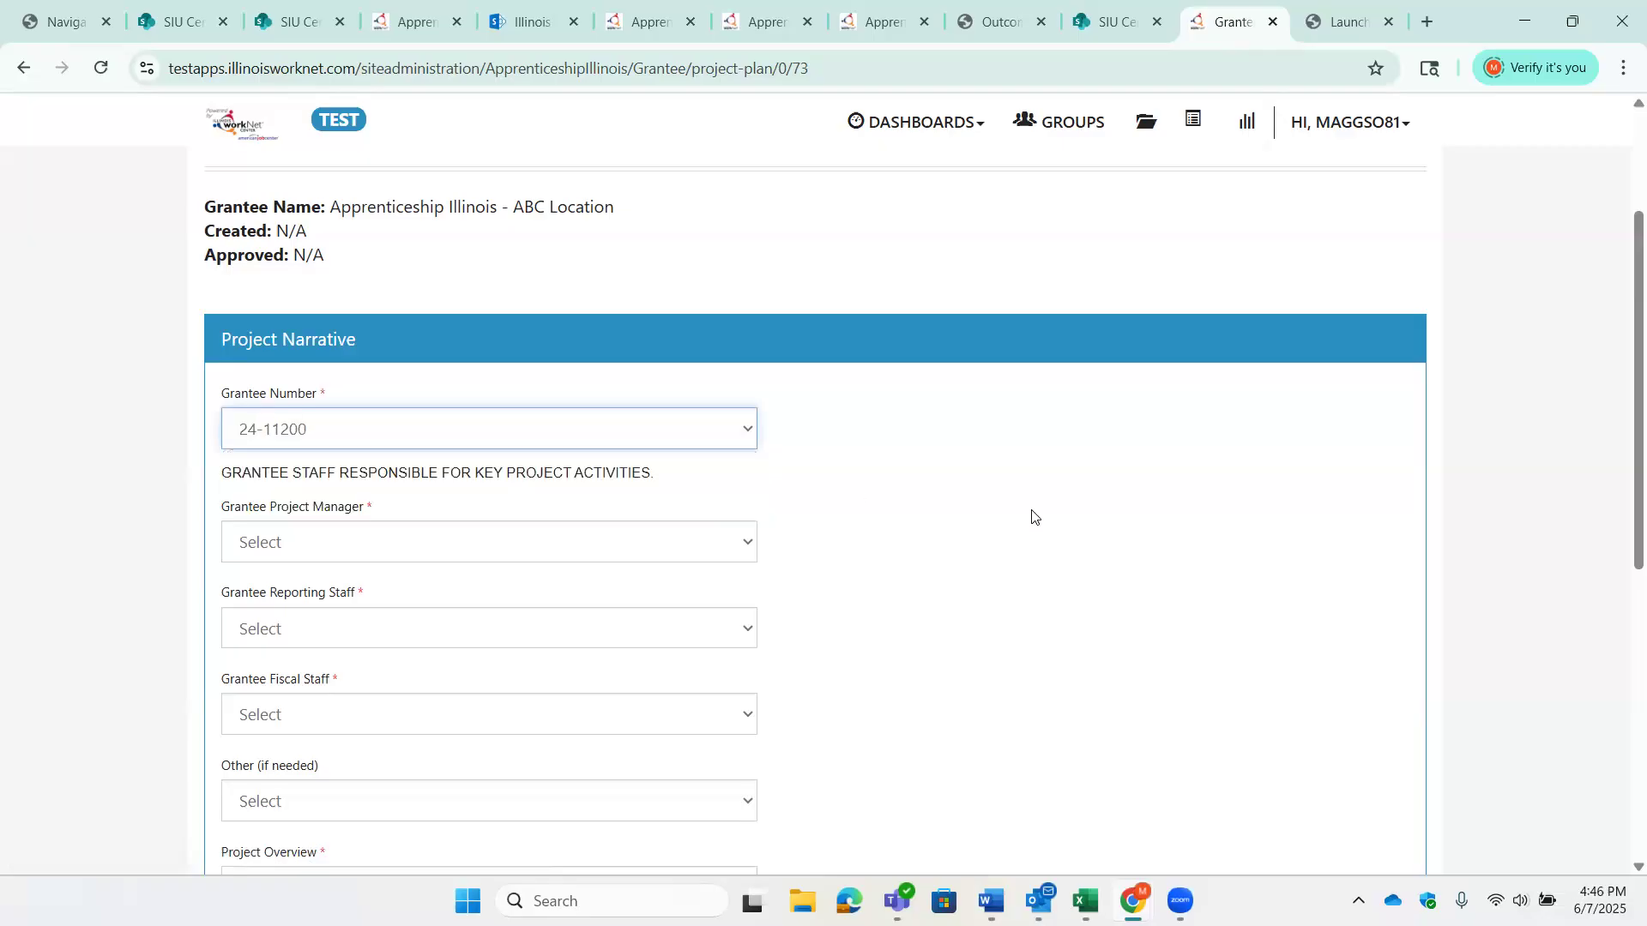
- Choose the grantee's project manager, reporting staff and fiscal staff, leaving the optional other staff unselected
scroll(1032, 515, "down", 2)
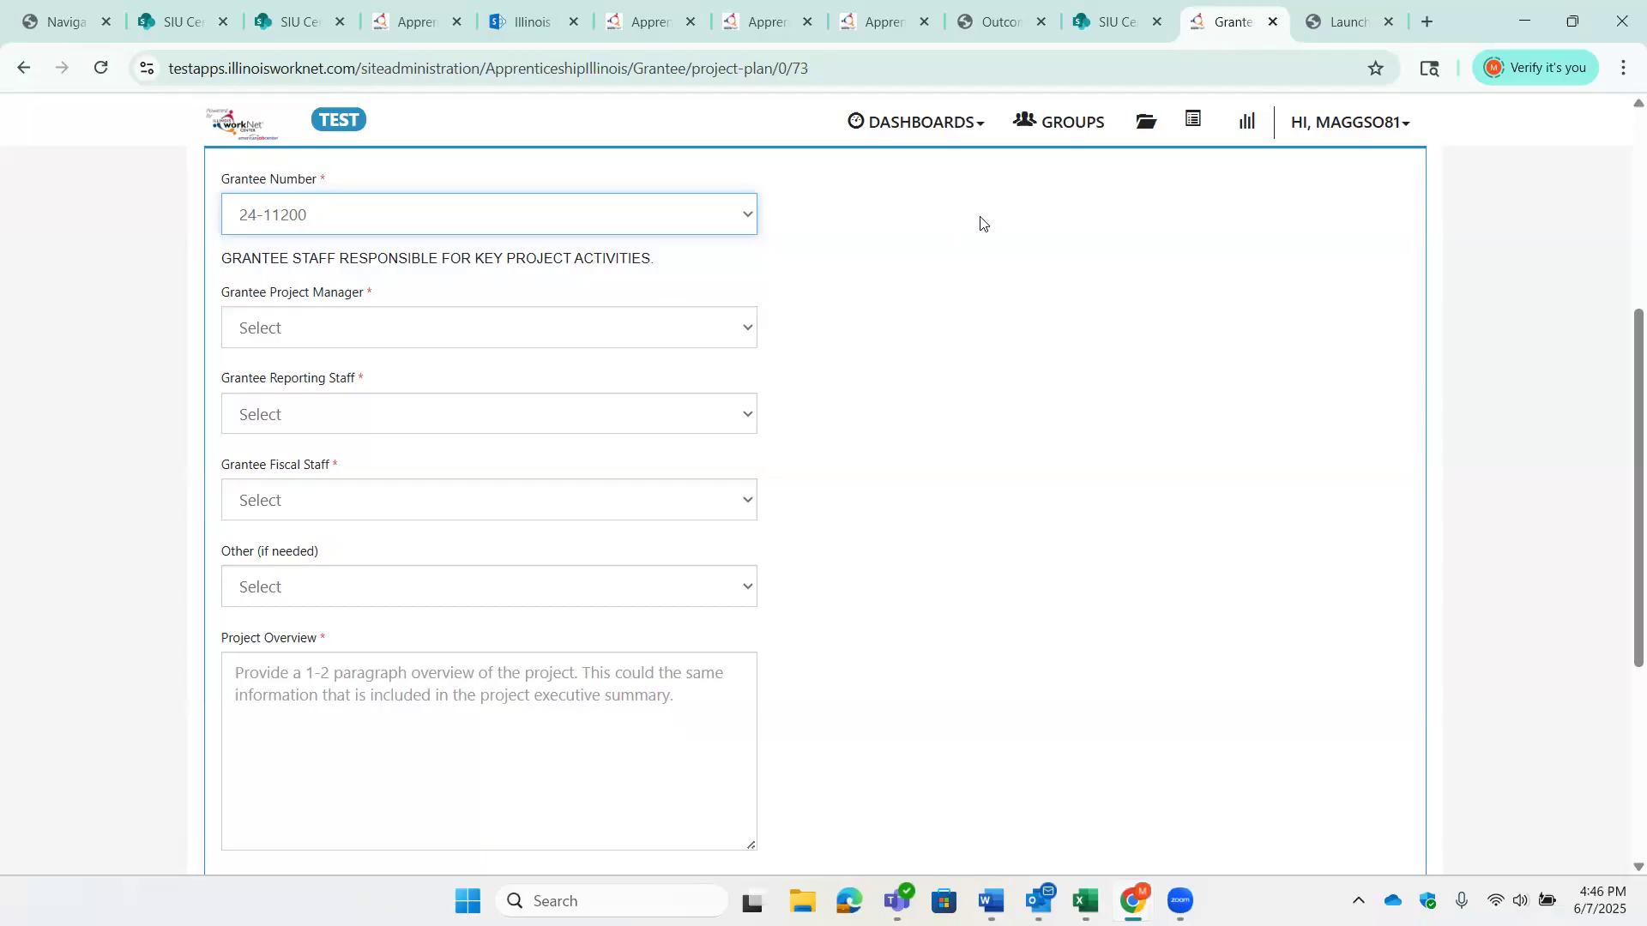
left_click(749, 333)
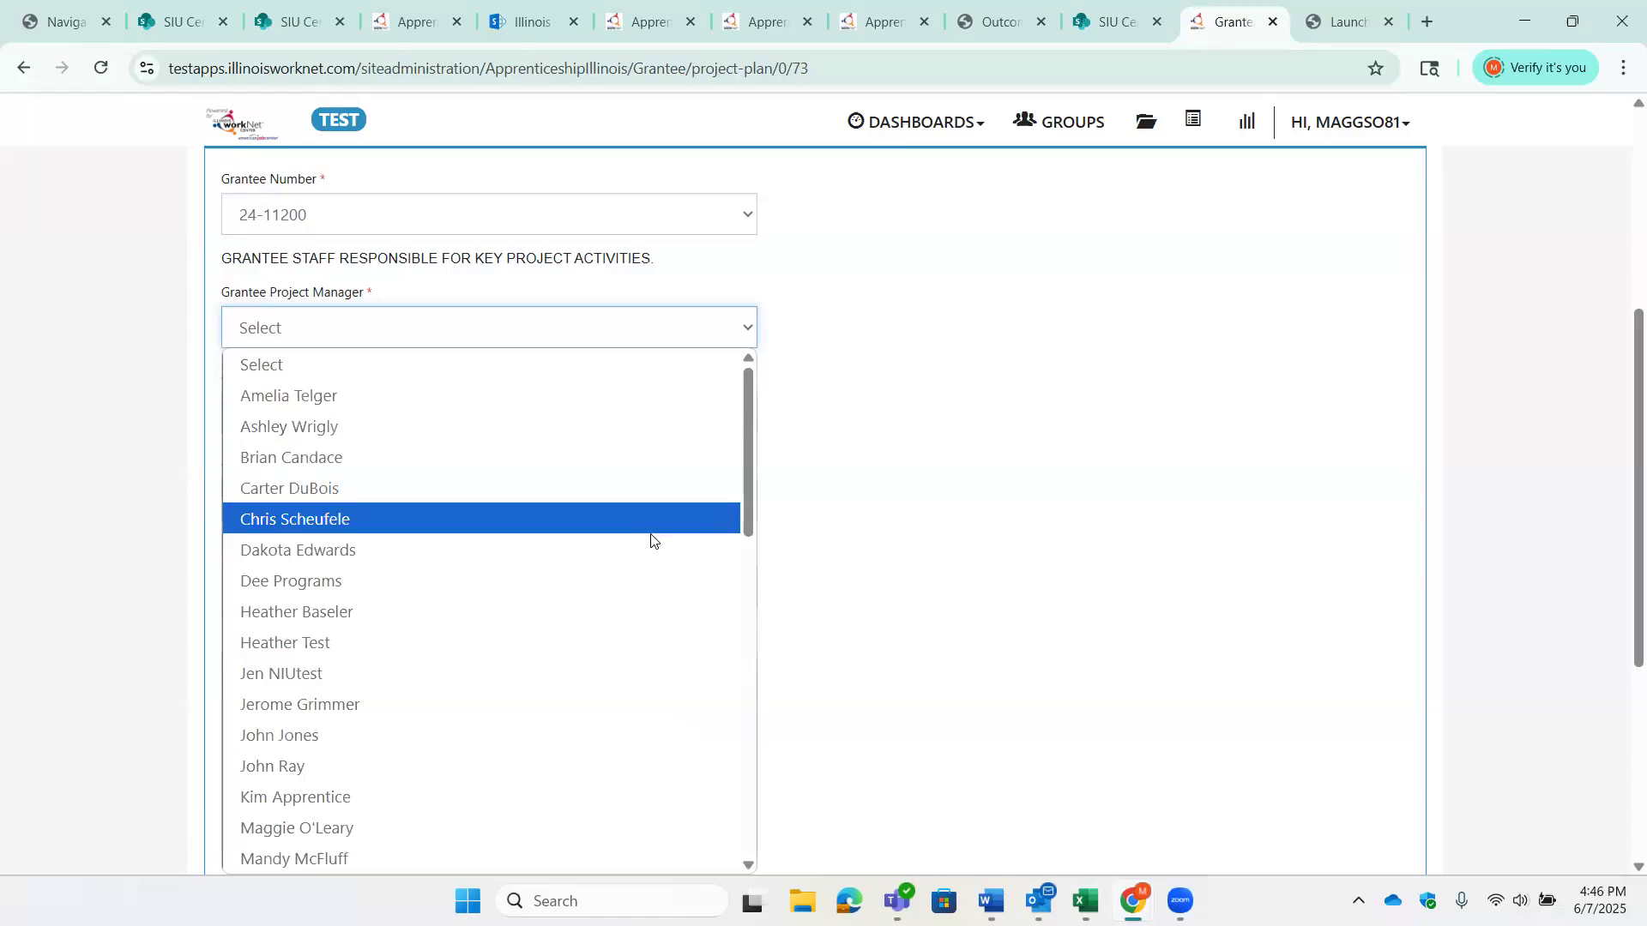
left_click(660, 581)
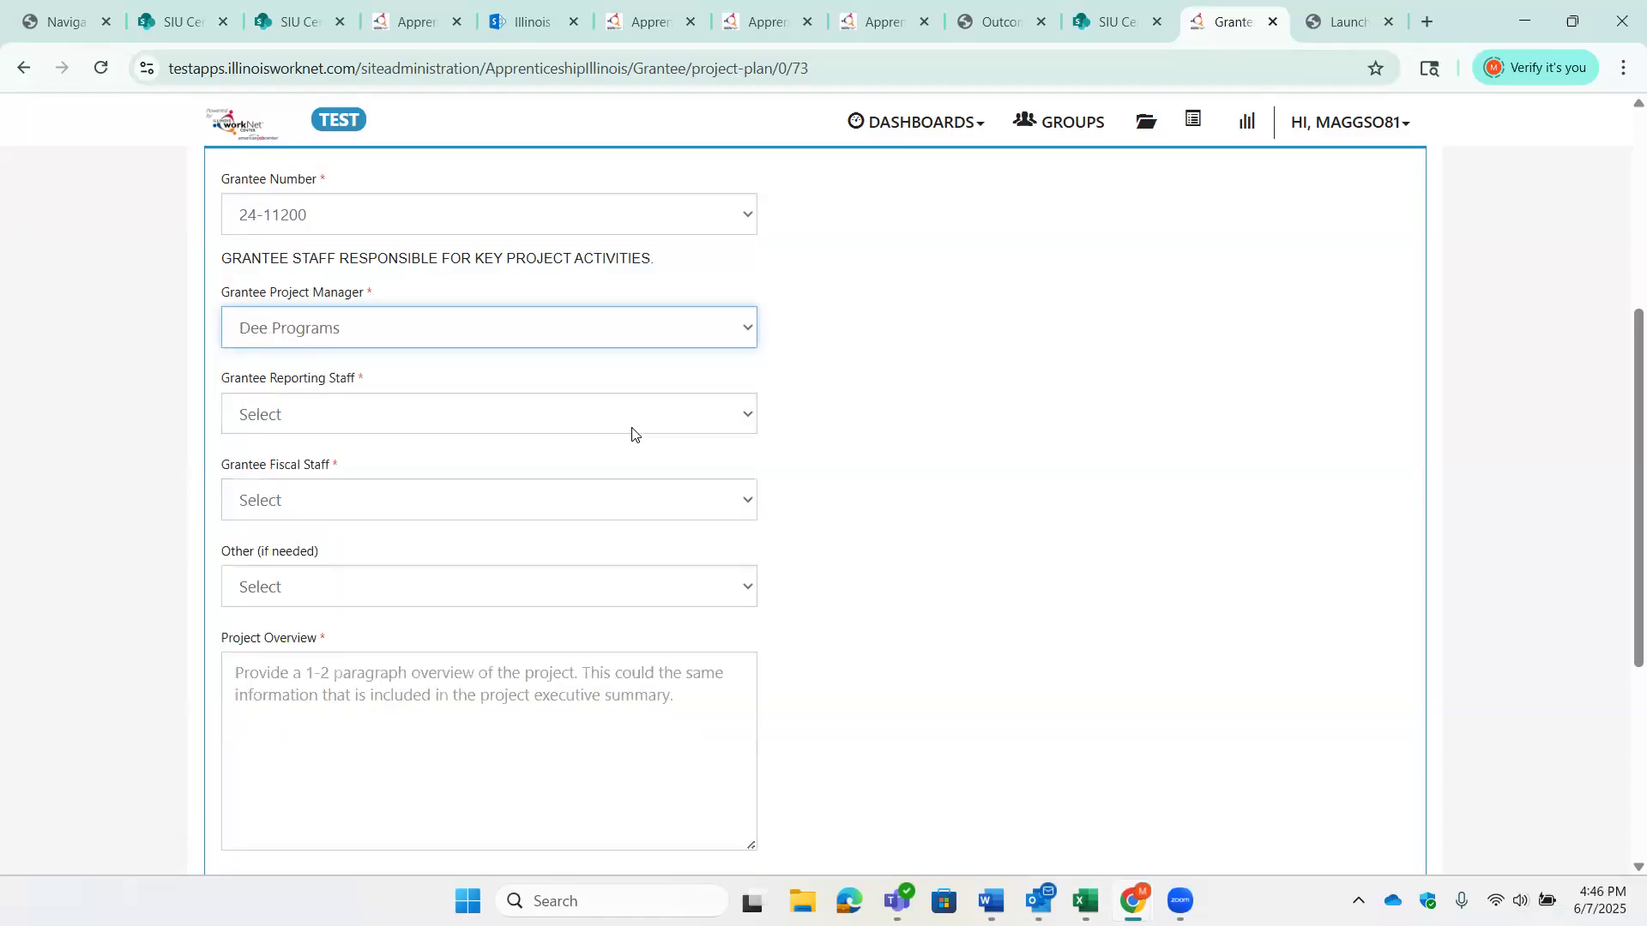
left_click(636, 418)
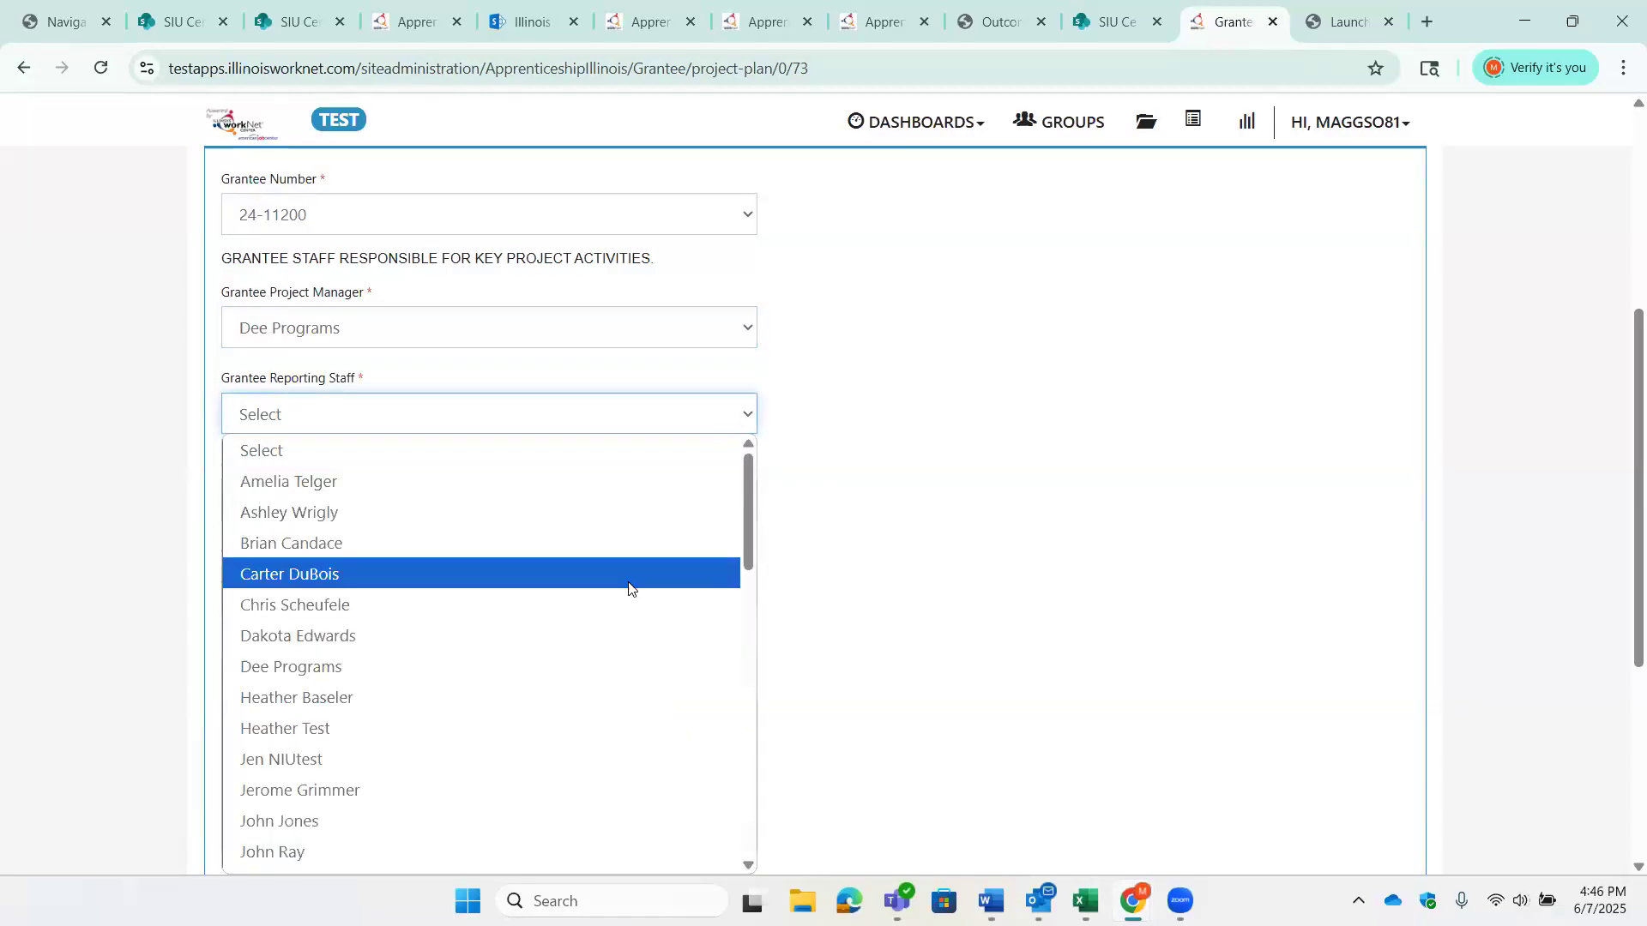
scroll(558, 515, "down", 3)
left_click(592, 512)
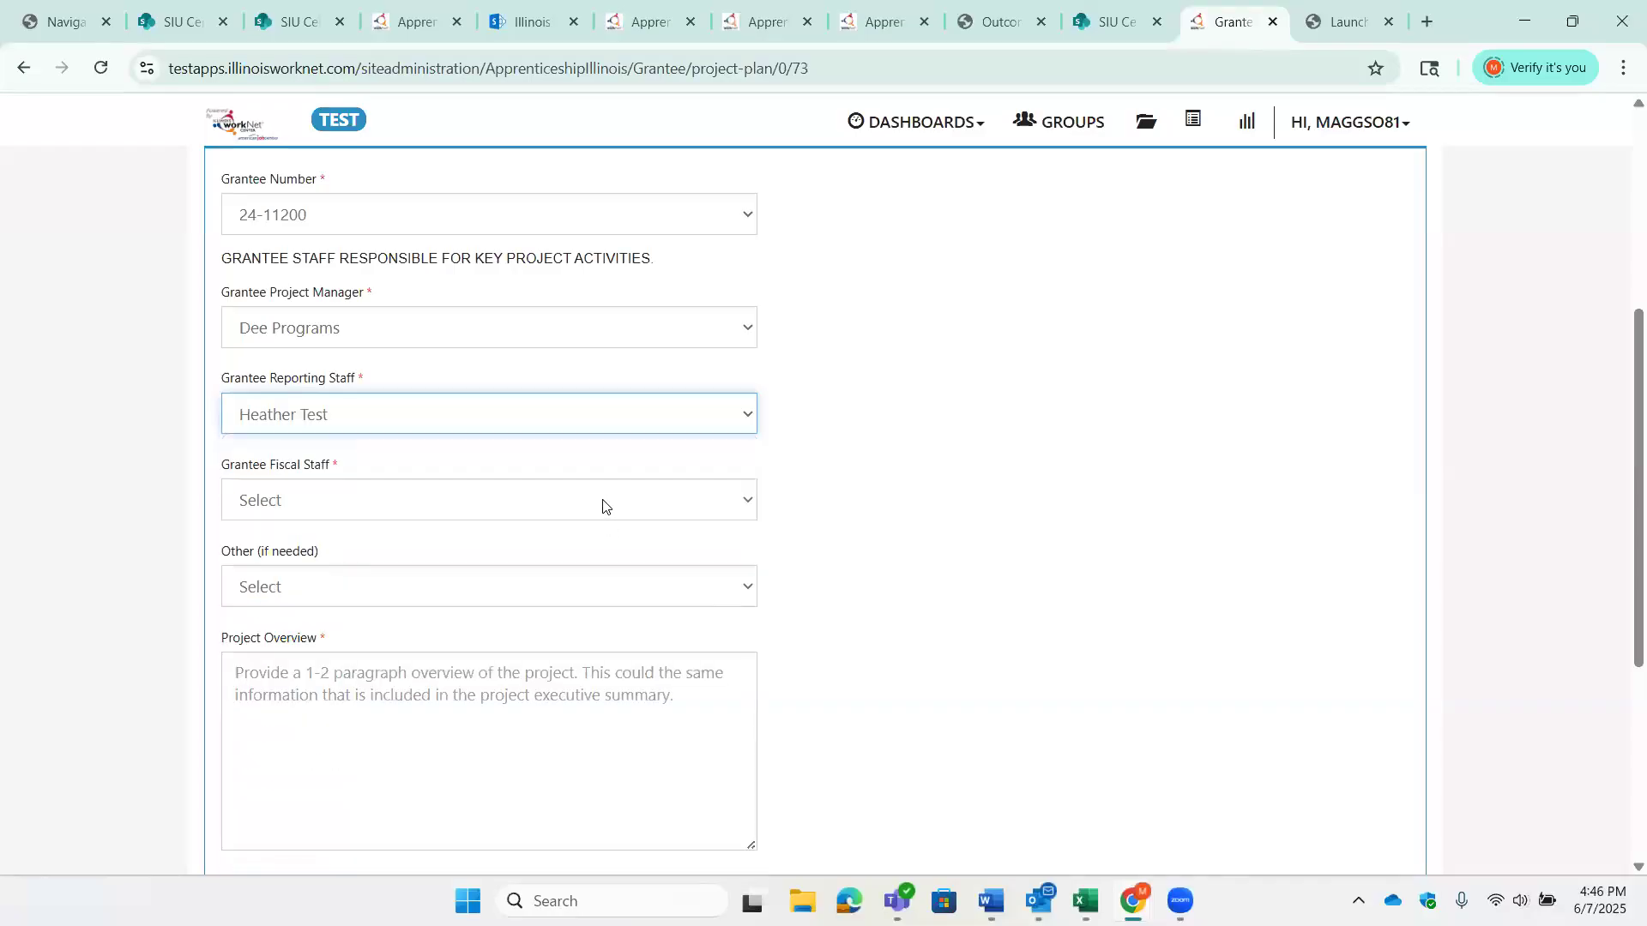
left_click(603, 501)
scroll(637, 355, "down", 5)
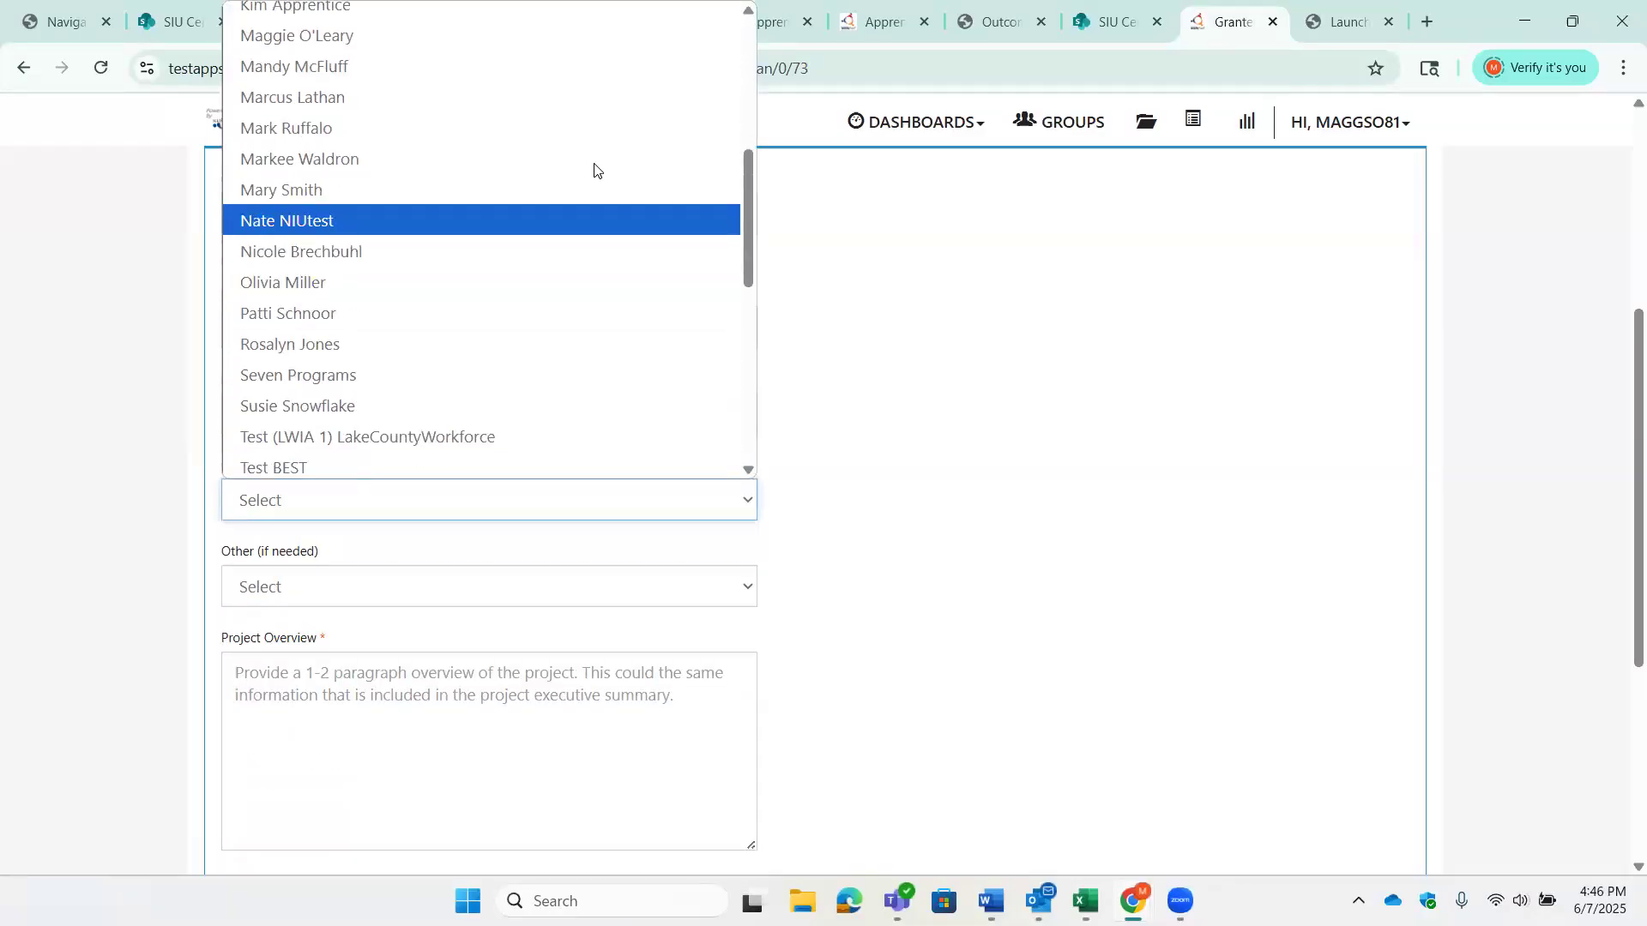
left_click(587, 34)
scroll(544, 464, "down", 1)
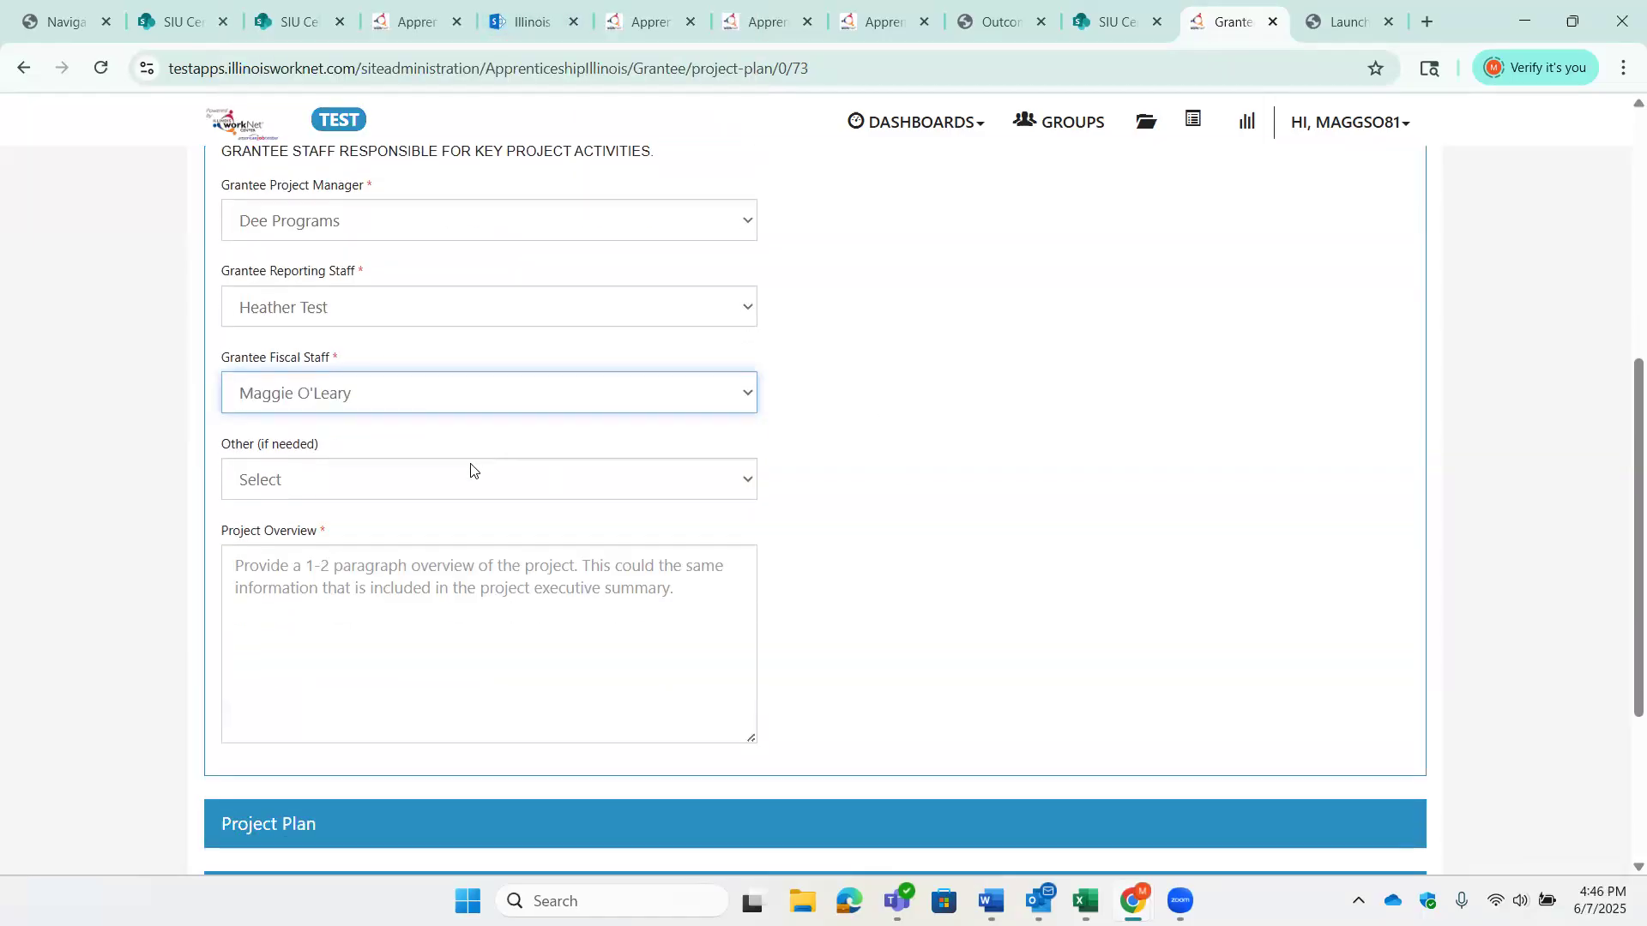
left_click(471, 490)
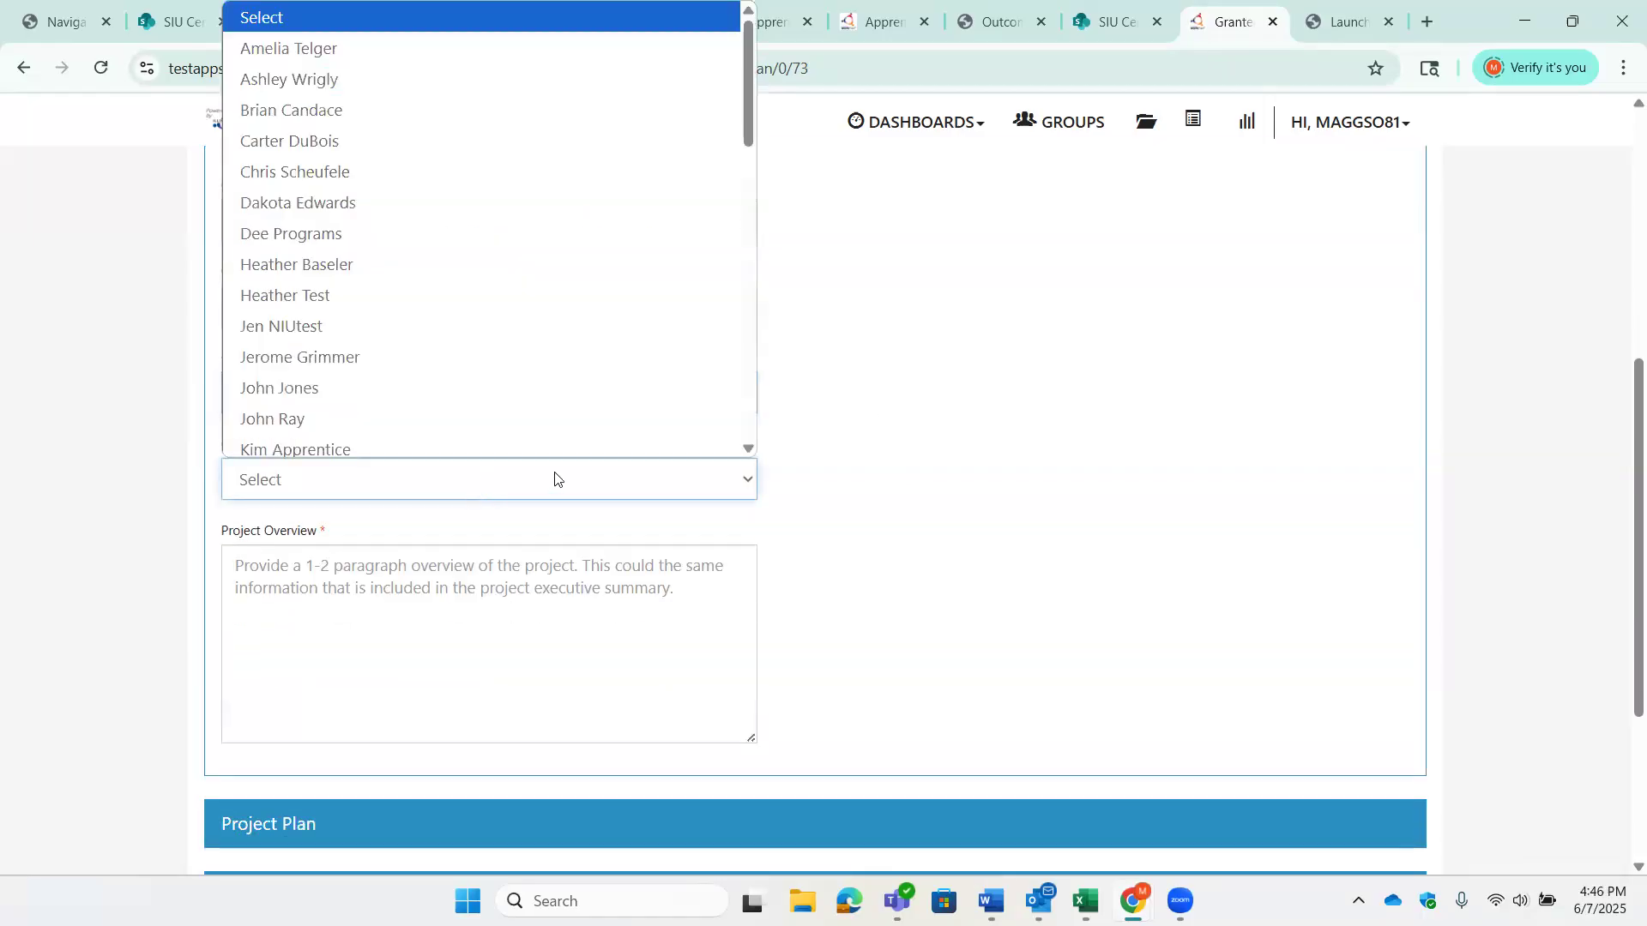
left_click(1000, 478)
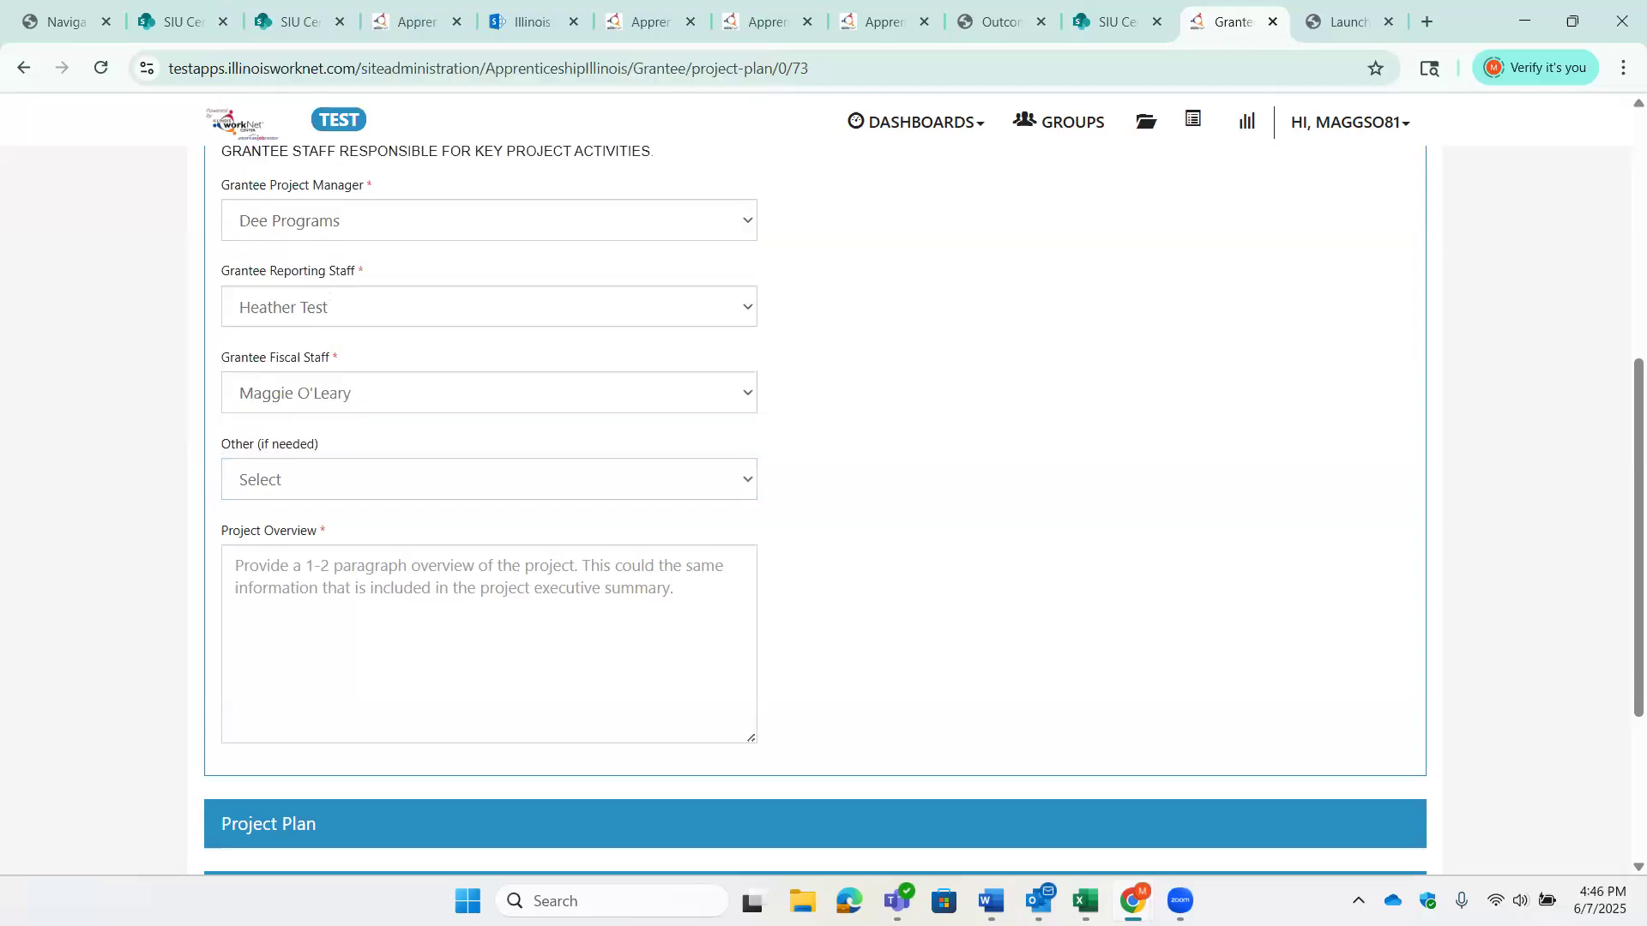
- Fill in the project overview with "Project Overview includes a high-level description of the project and the goals scheduled."
key("alt+Tab")
right_click(414, 592)
left_click(515, 337)
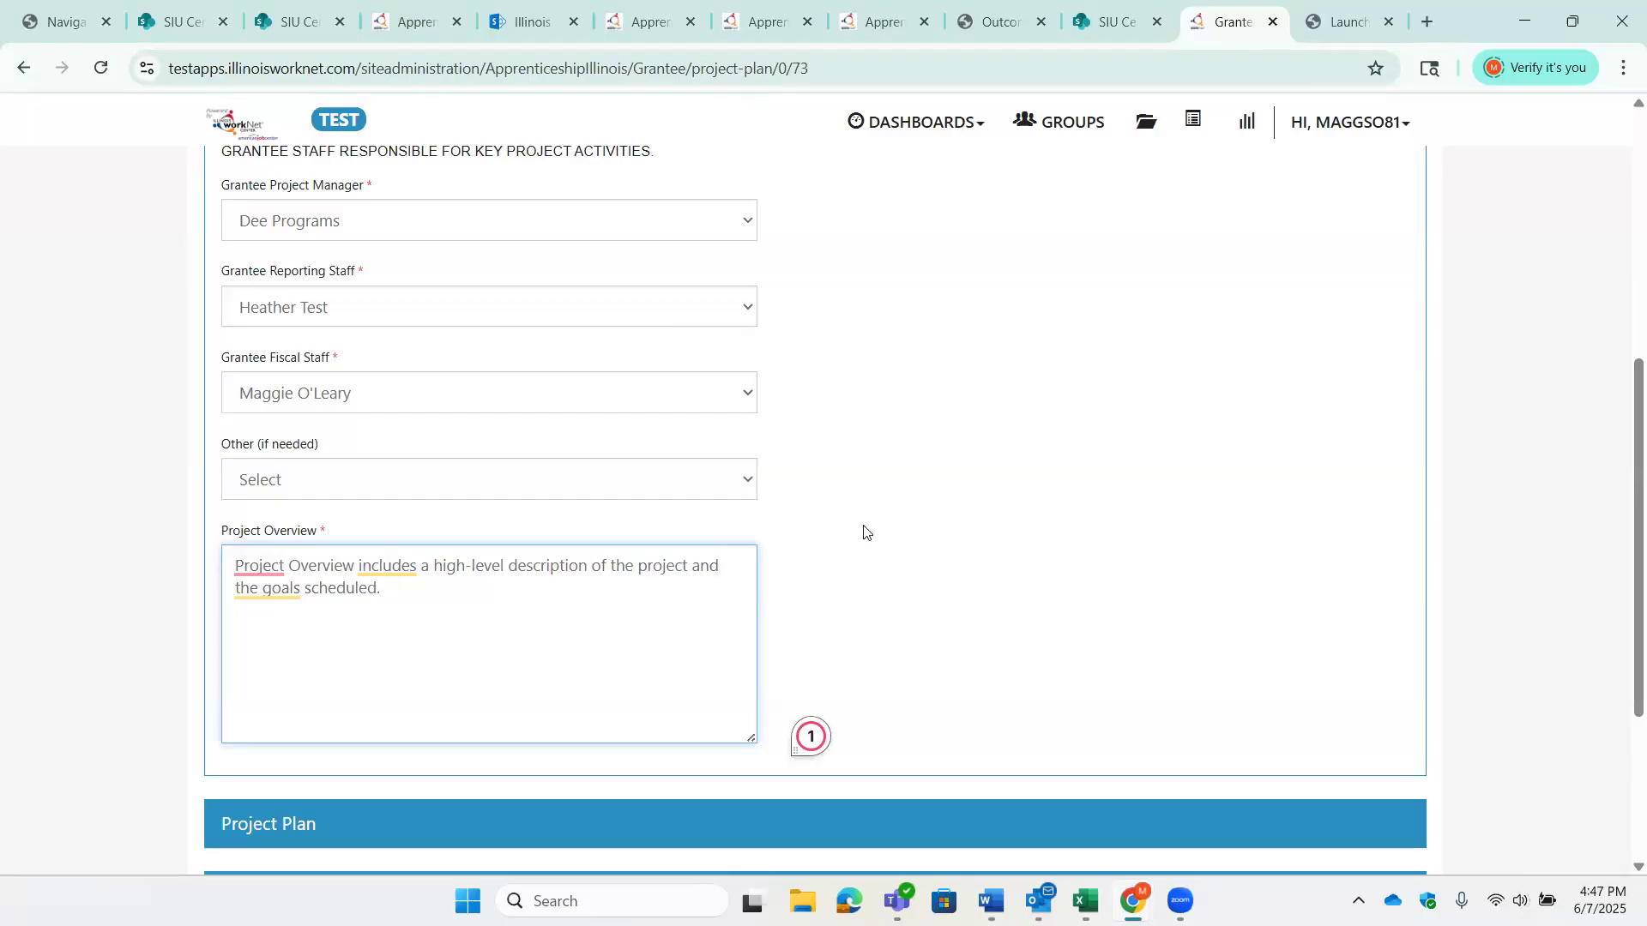
- Expand the Project Plan section and start adding a new activity
scroll(879, 525, "down", 1)
scroll(879, 525, "down", 1)
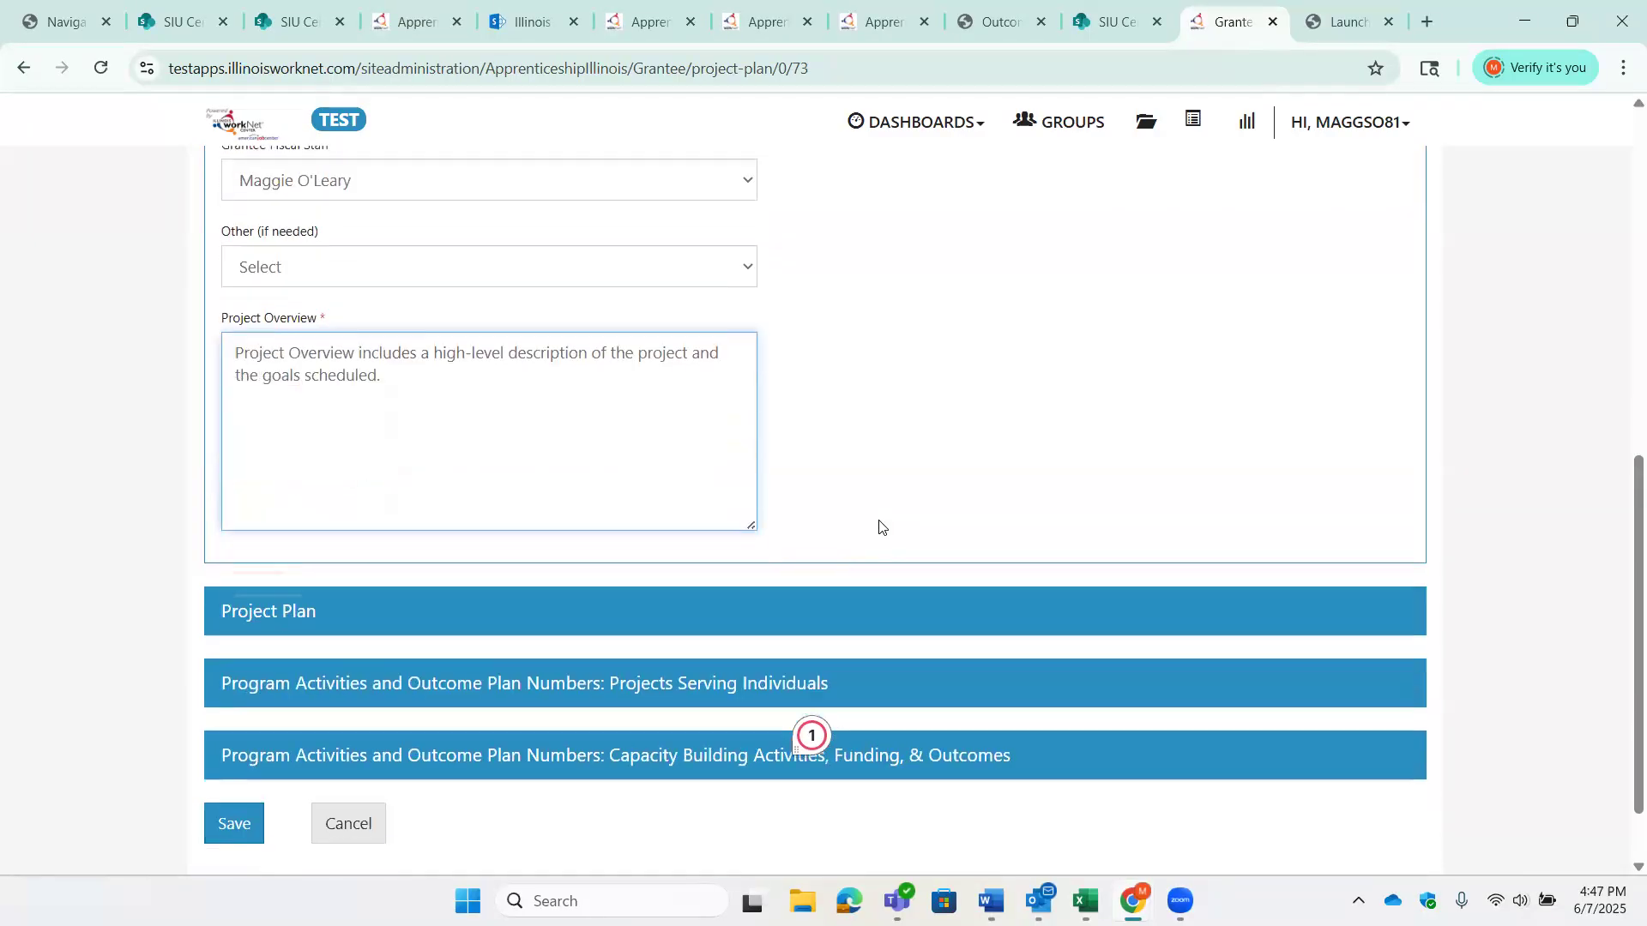
left_click(288, 614)
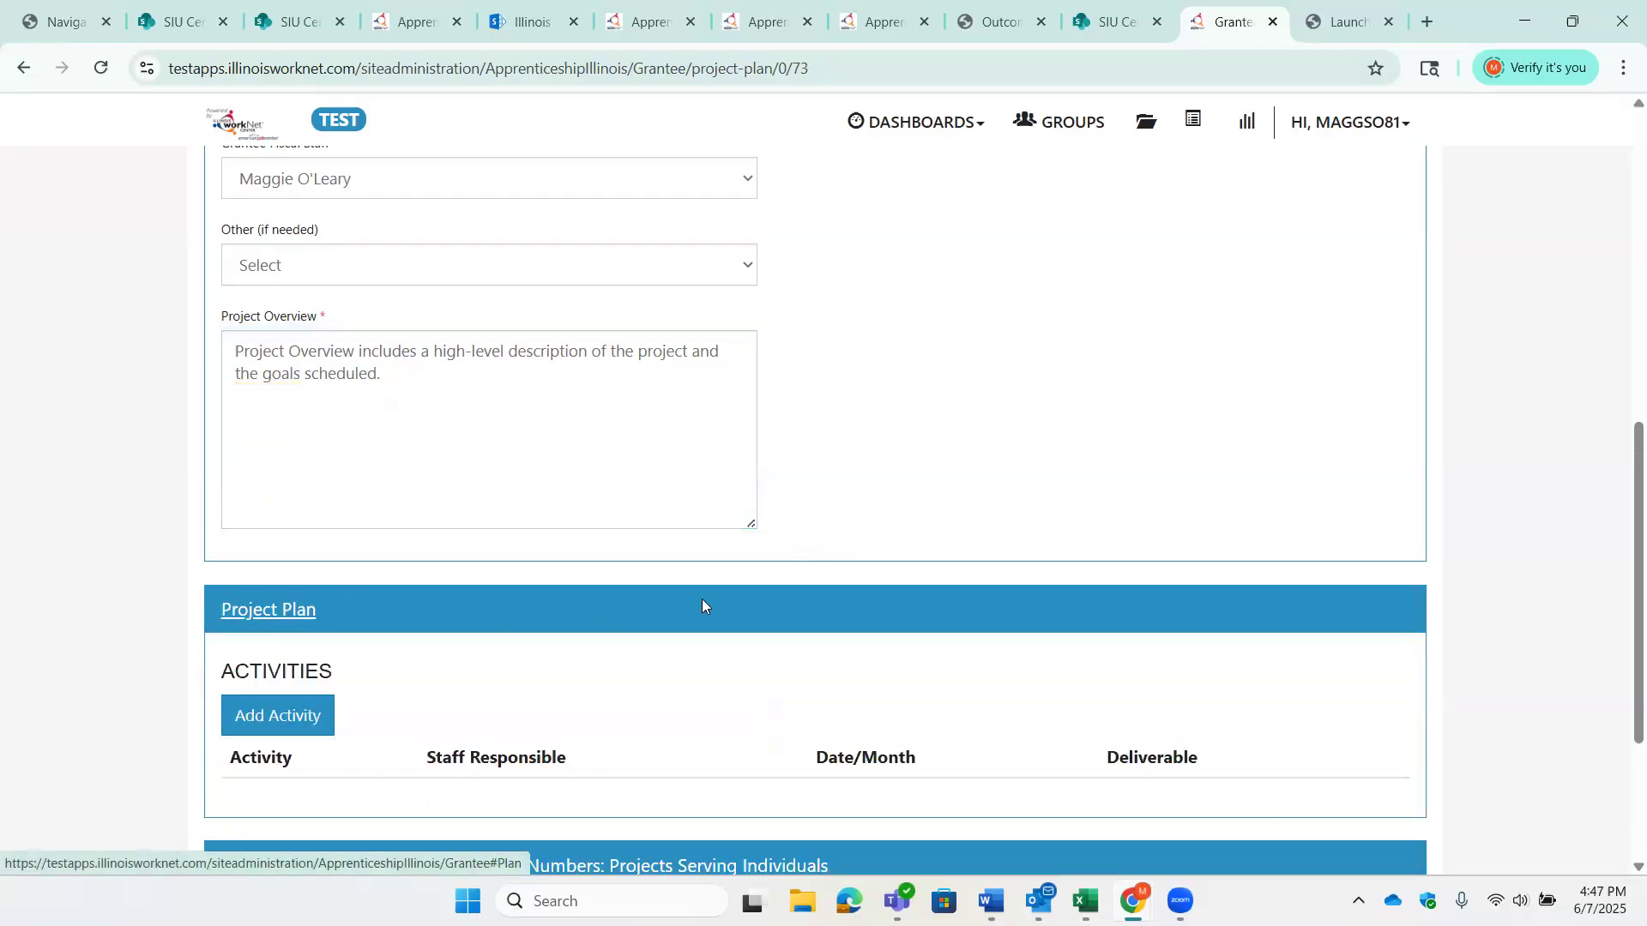
scroll(705, 601, "down", 3)
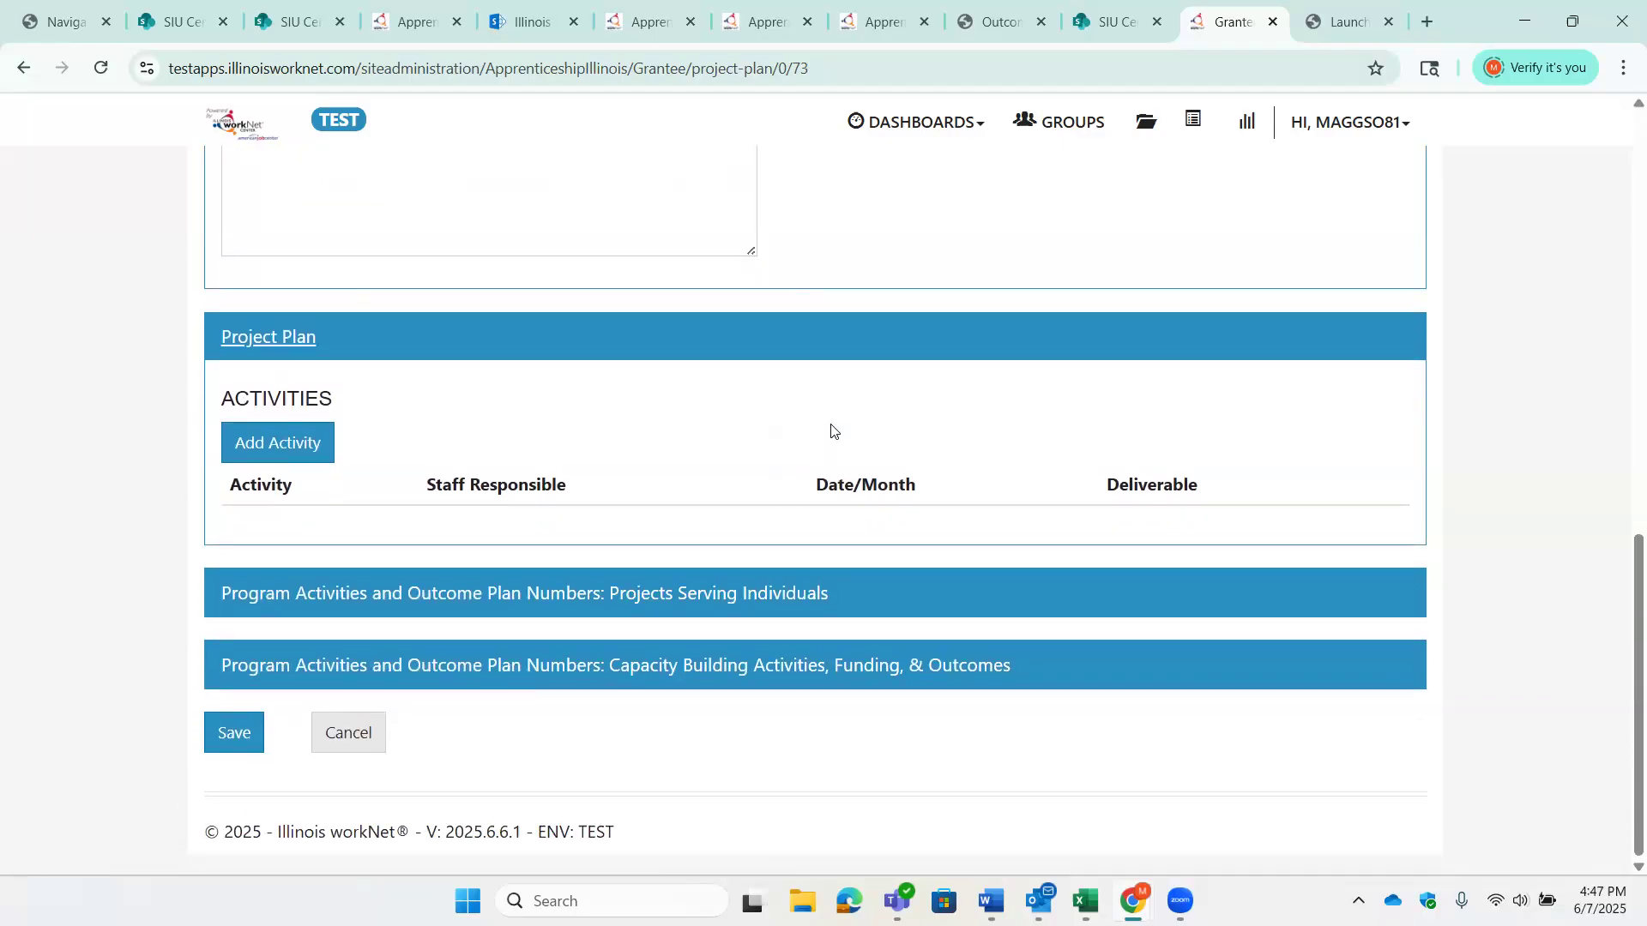
left_click(279, 445)
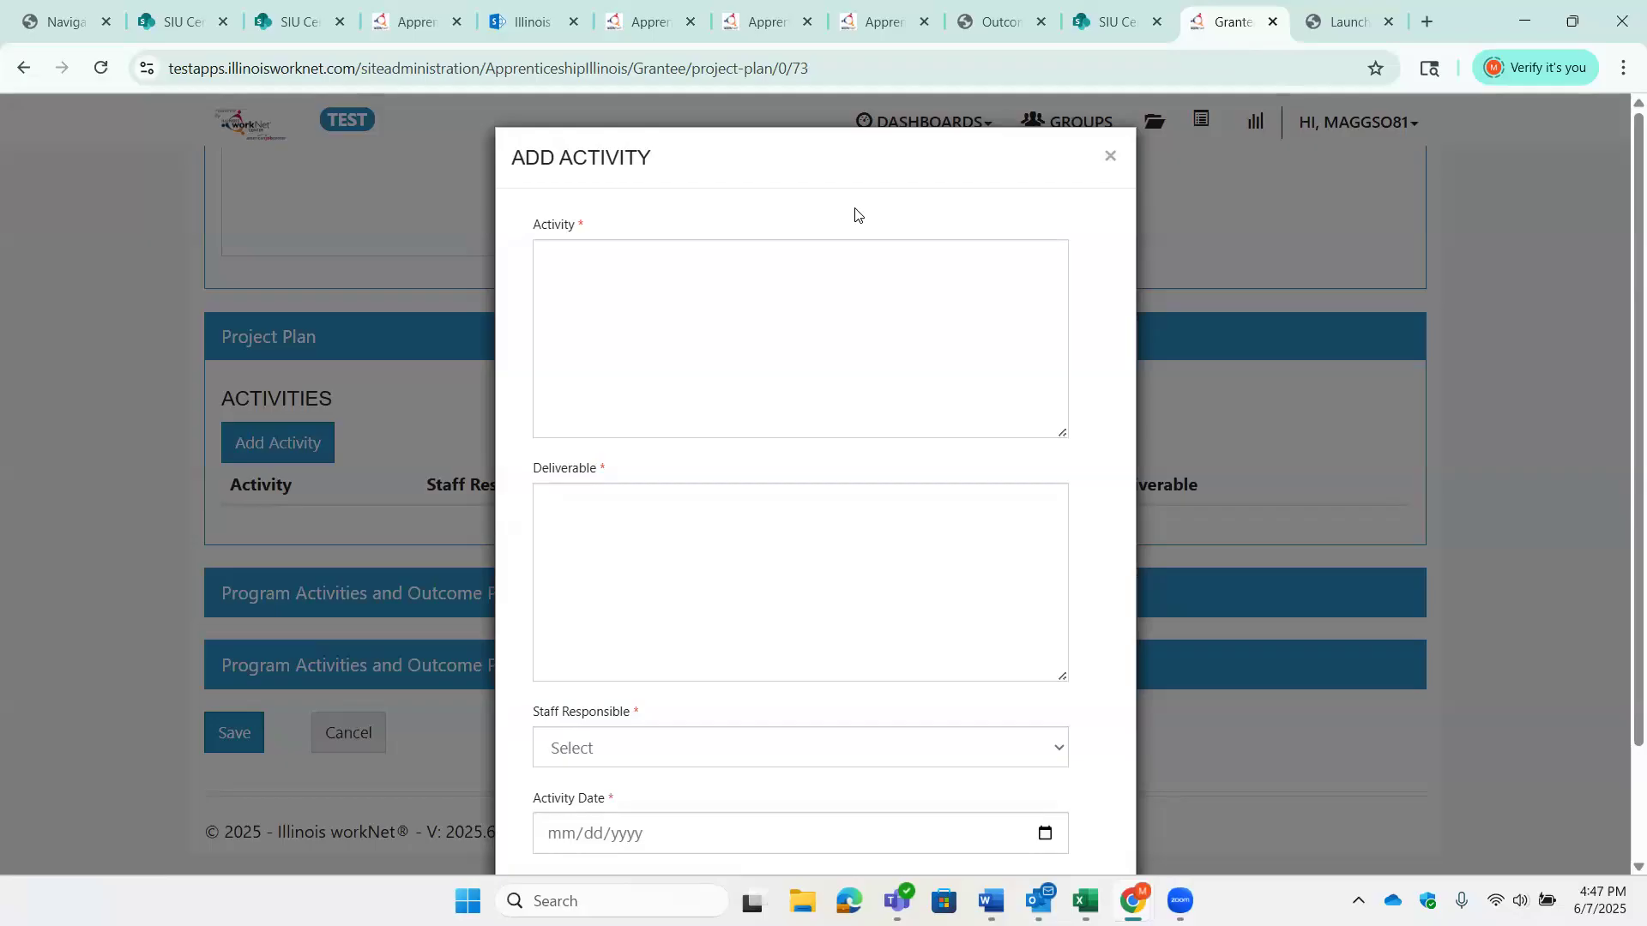
- Enter "Meet & Greet" as the activity and "Recruiting Apprentices" as its deliverable
left_click(857, 261)
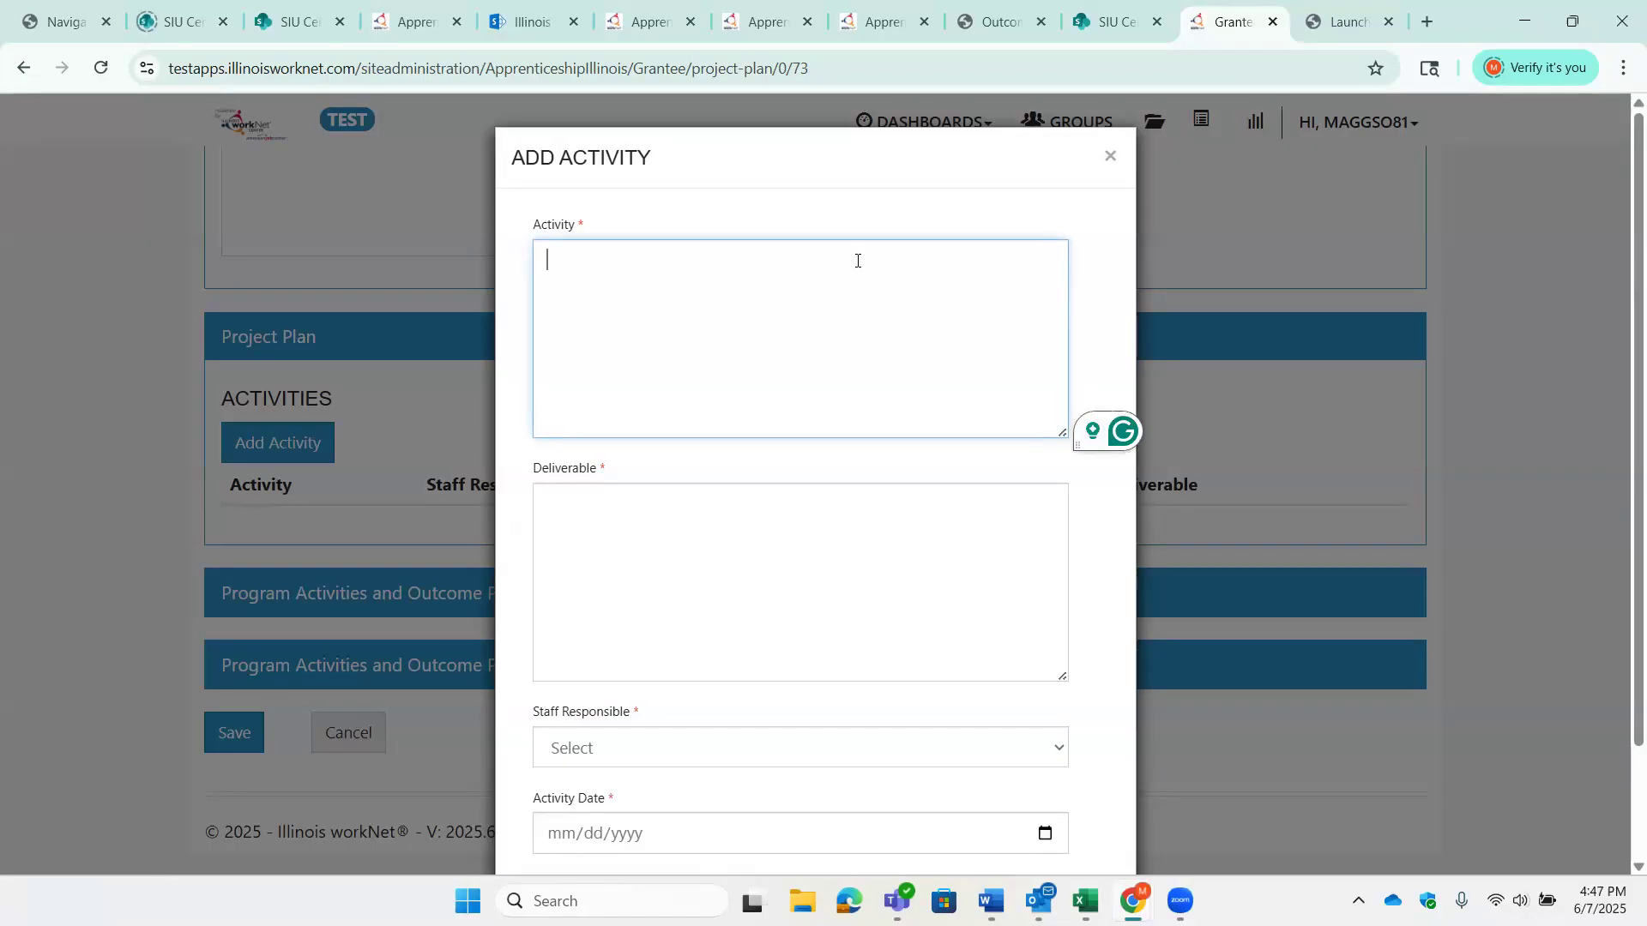
type("Meet & Greet")
key("Tab")
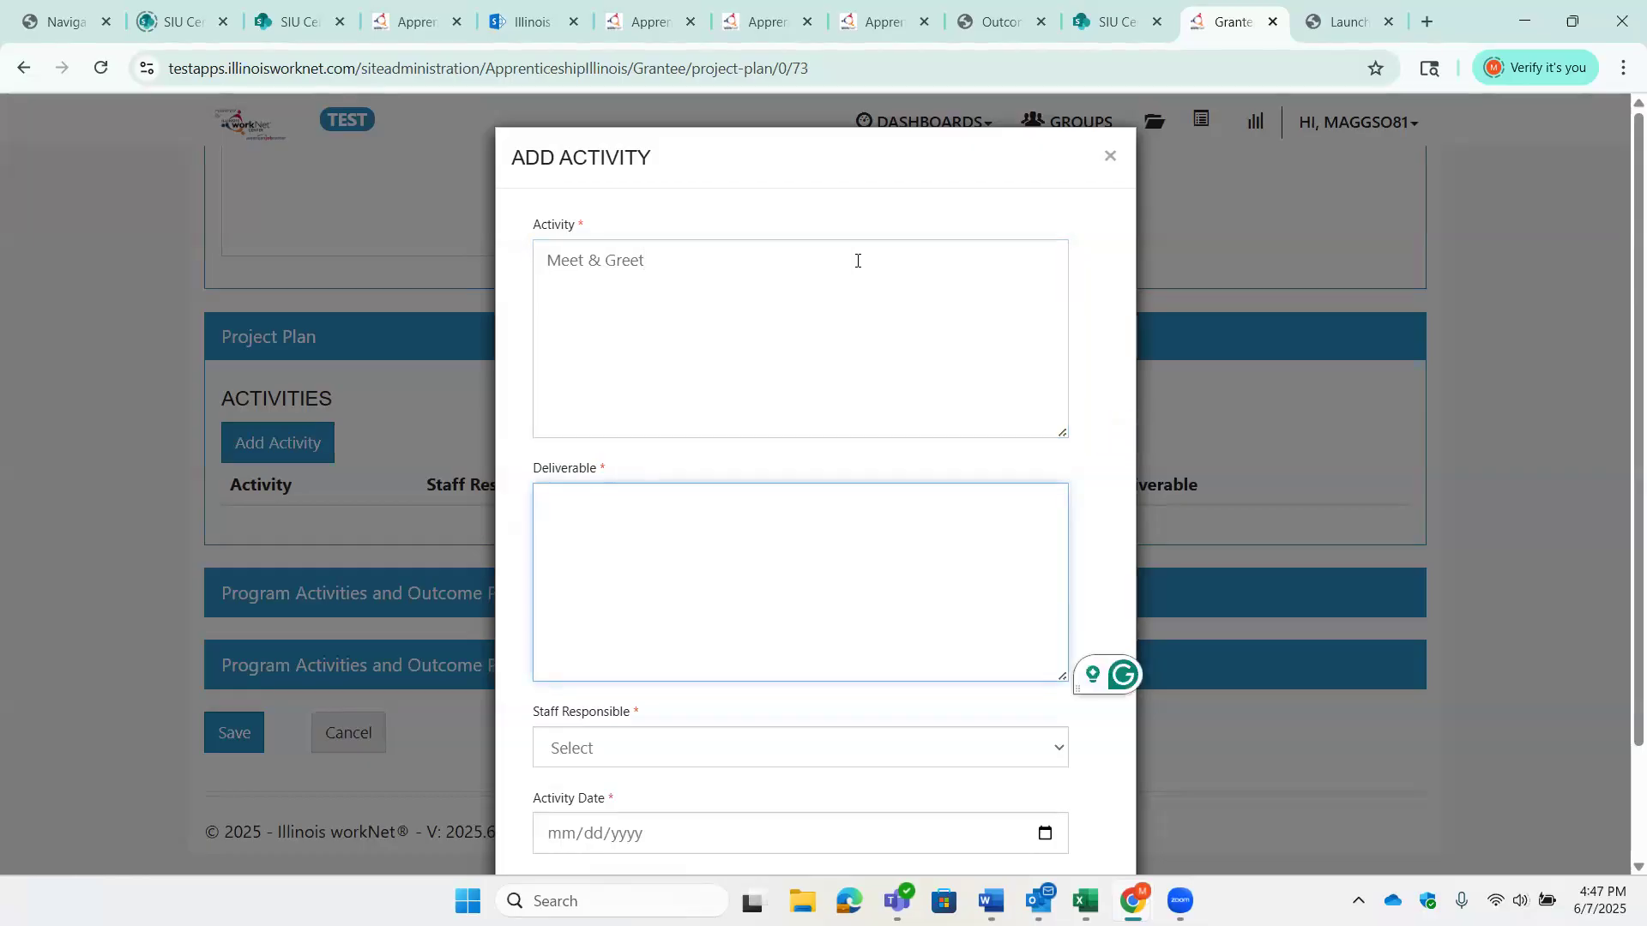
type("Recu")
type("ruiting ")
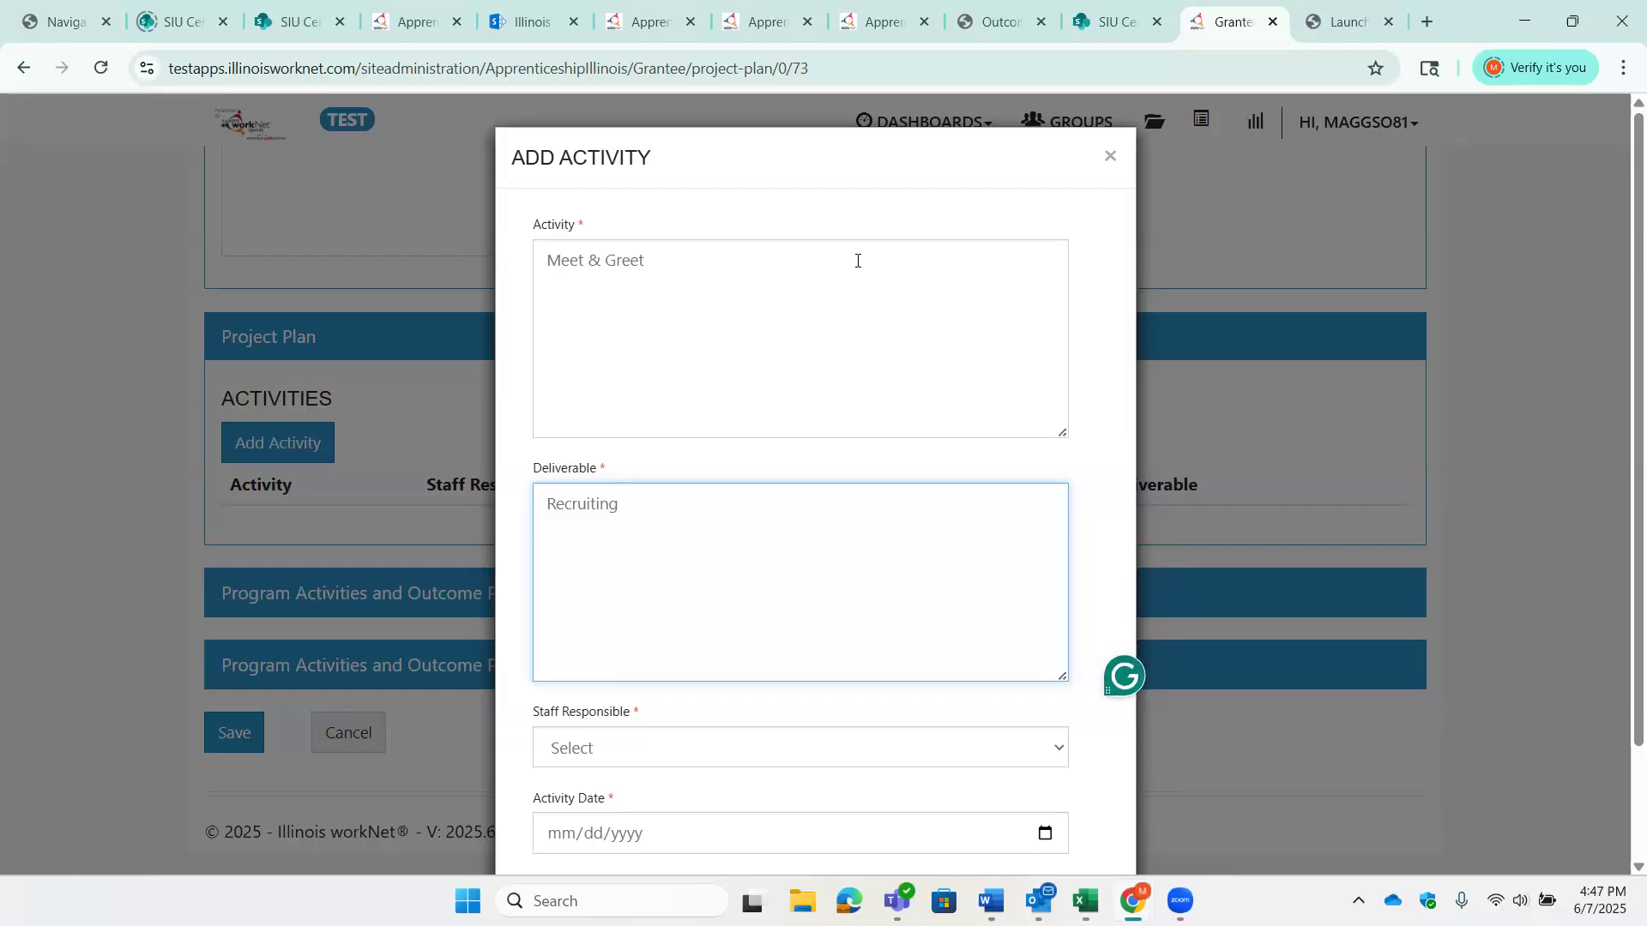
type("Apprentices")
- Choose the responsible staff member, set the activity date to 06/01/2025, and save the activity
scroll(924, 398, "down", 1)
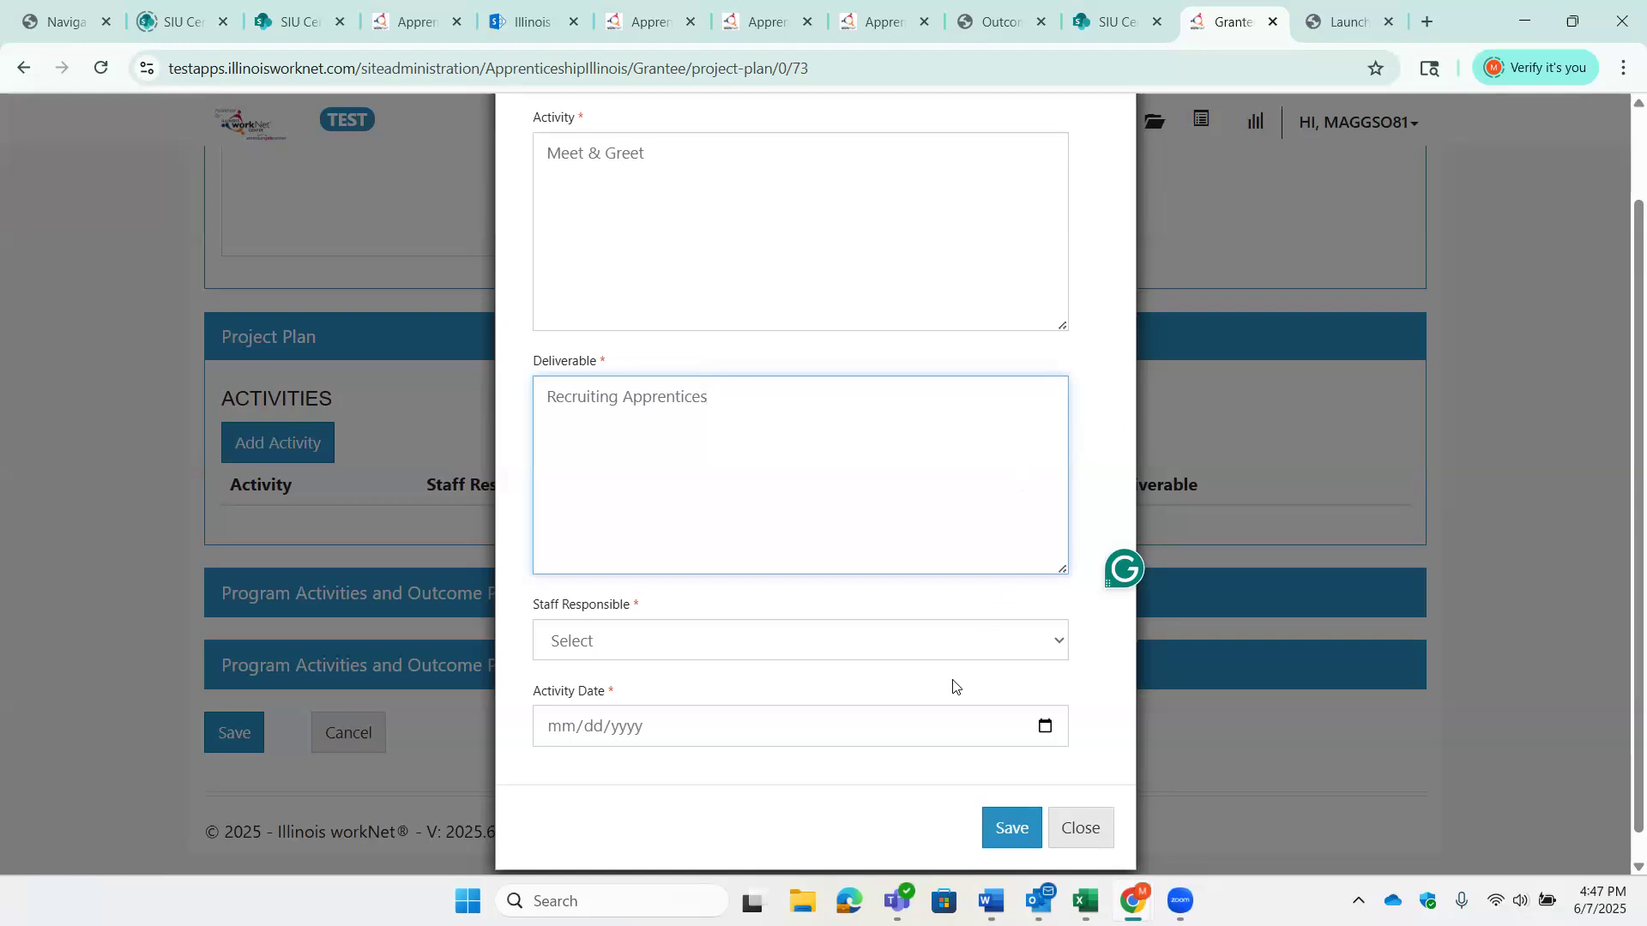
left_click(948, 645)
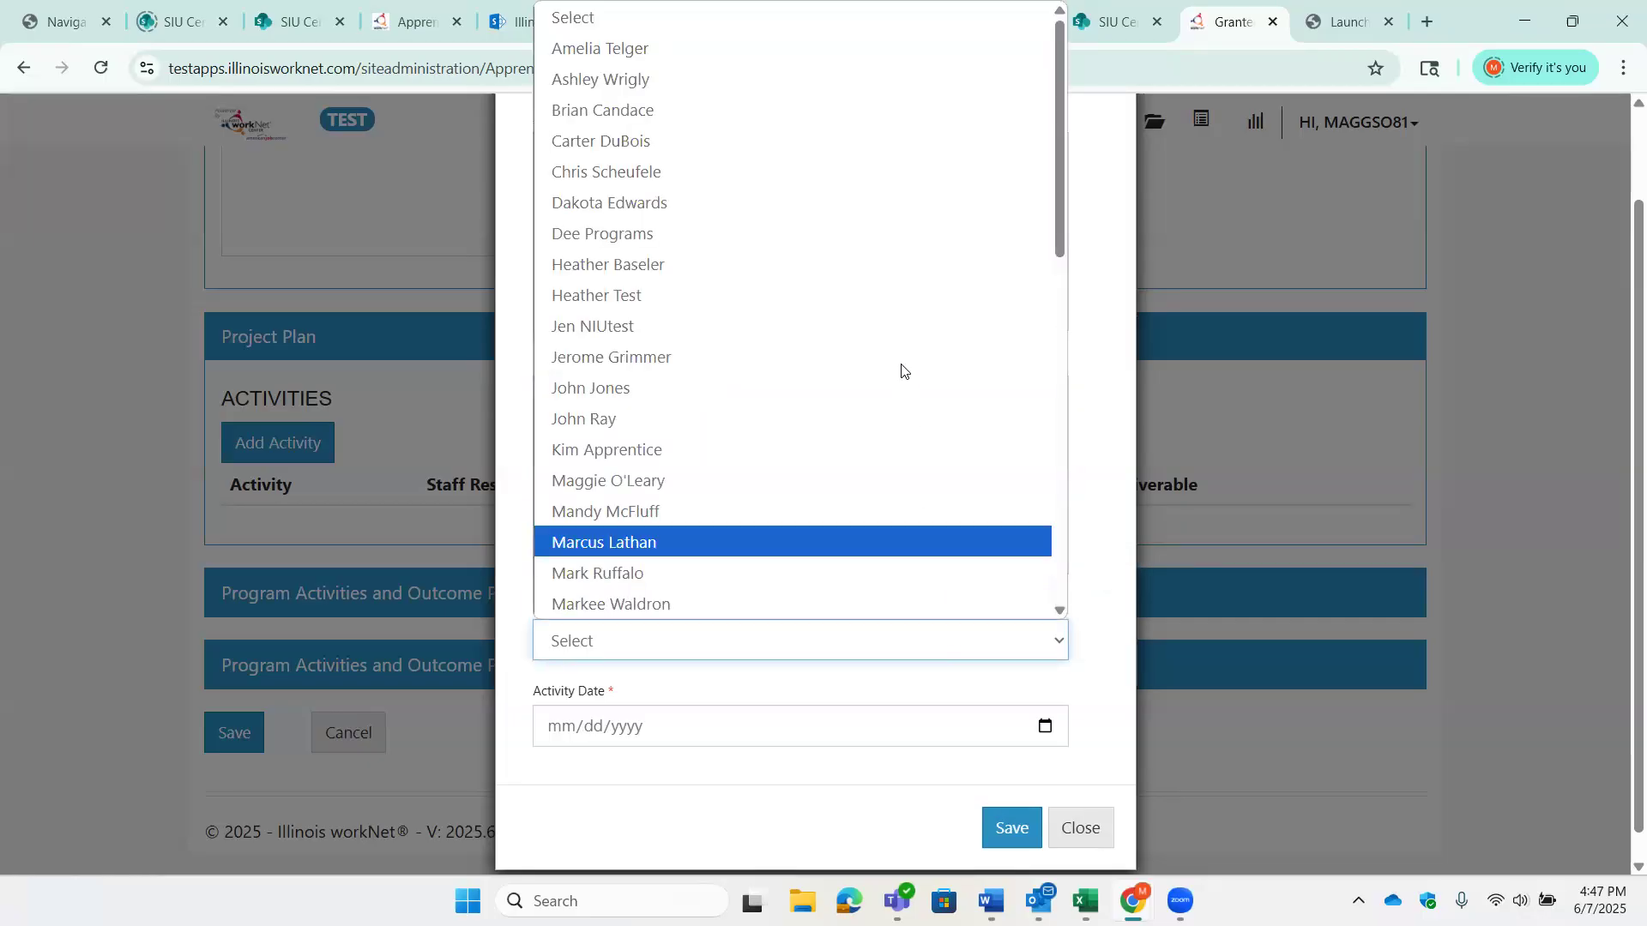
left_click(894, 297)
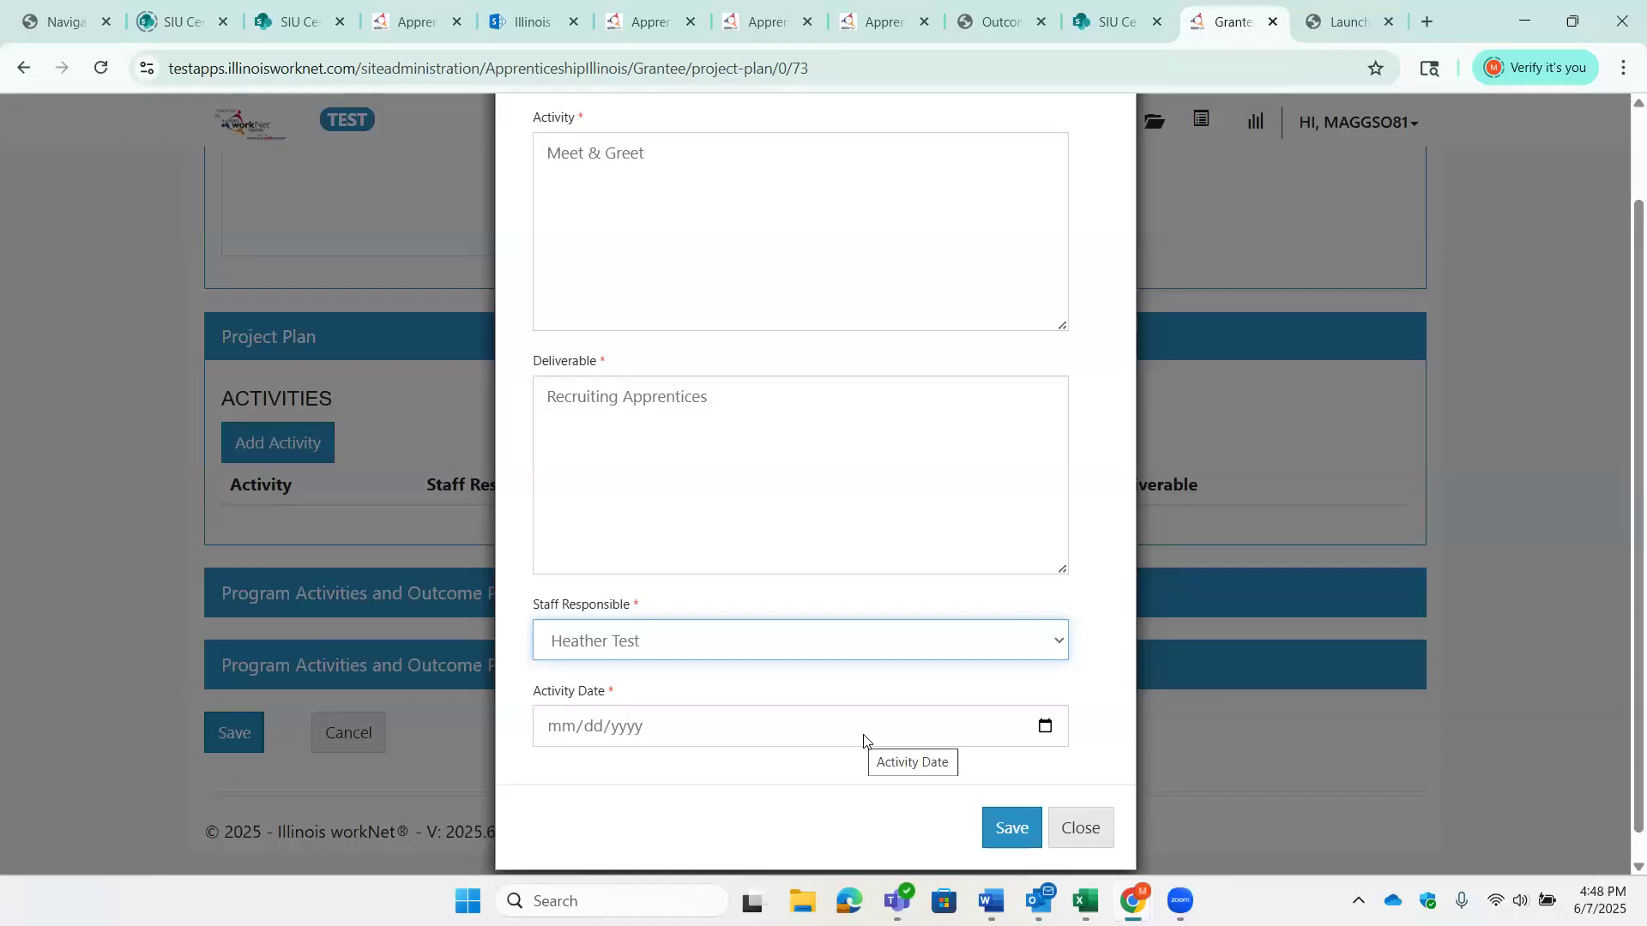
left_click(1046, 729)
left_click(559, 500)
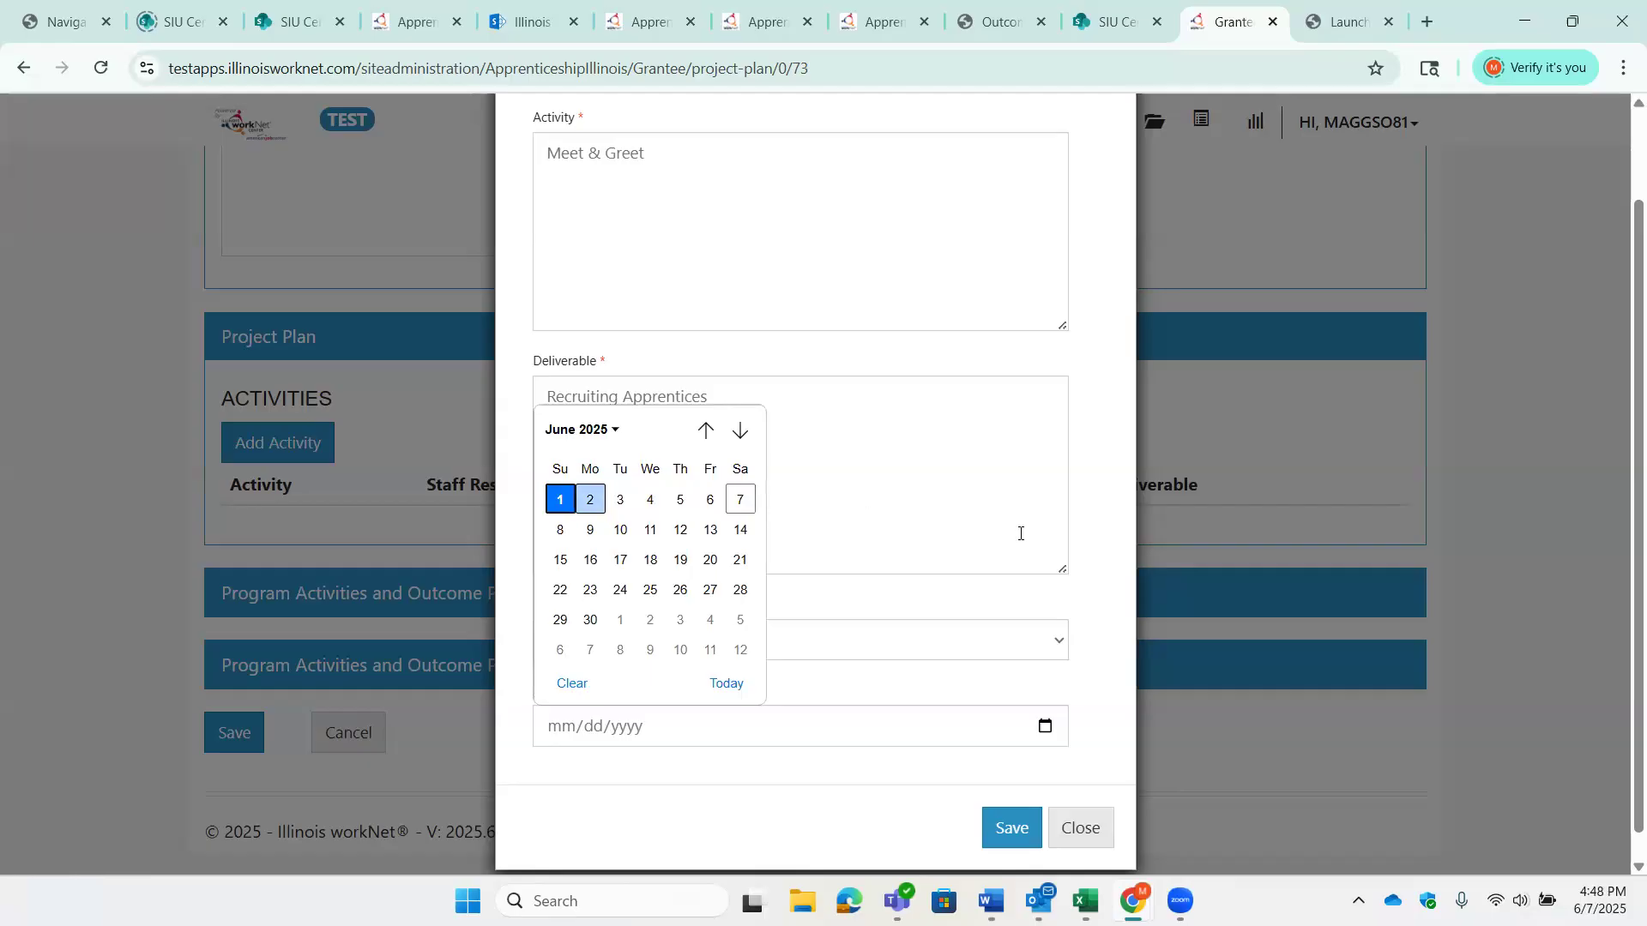
scroll(1100, 638, "up", 1)
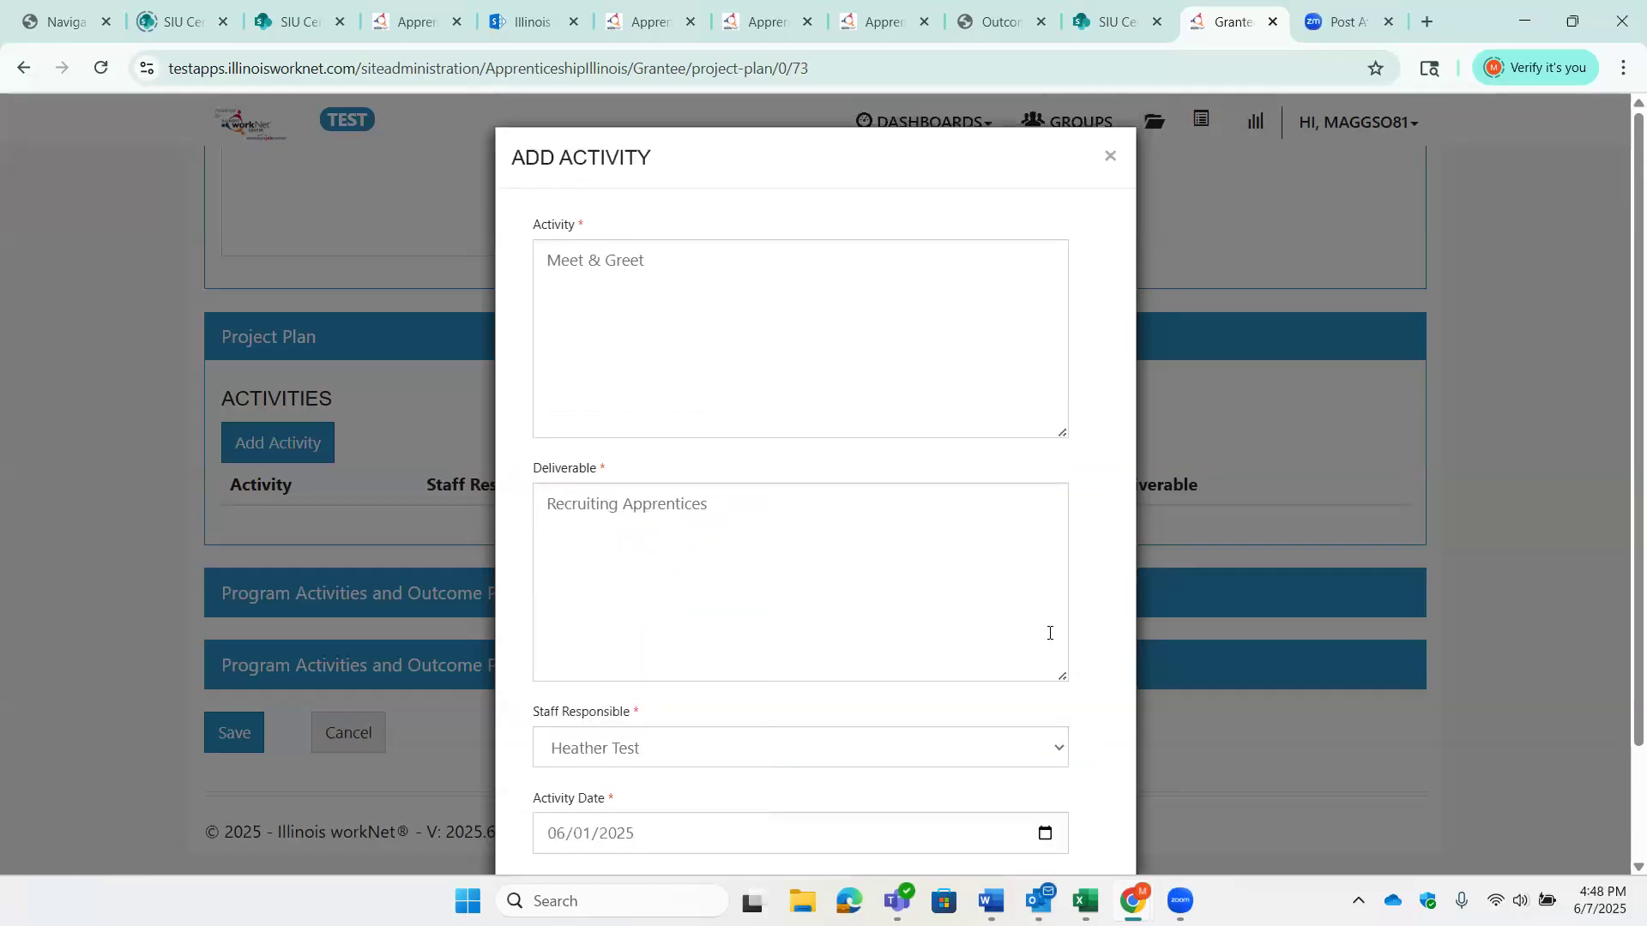
scroll(1062, 666, "down", 2)
left_click(1012, 801)
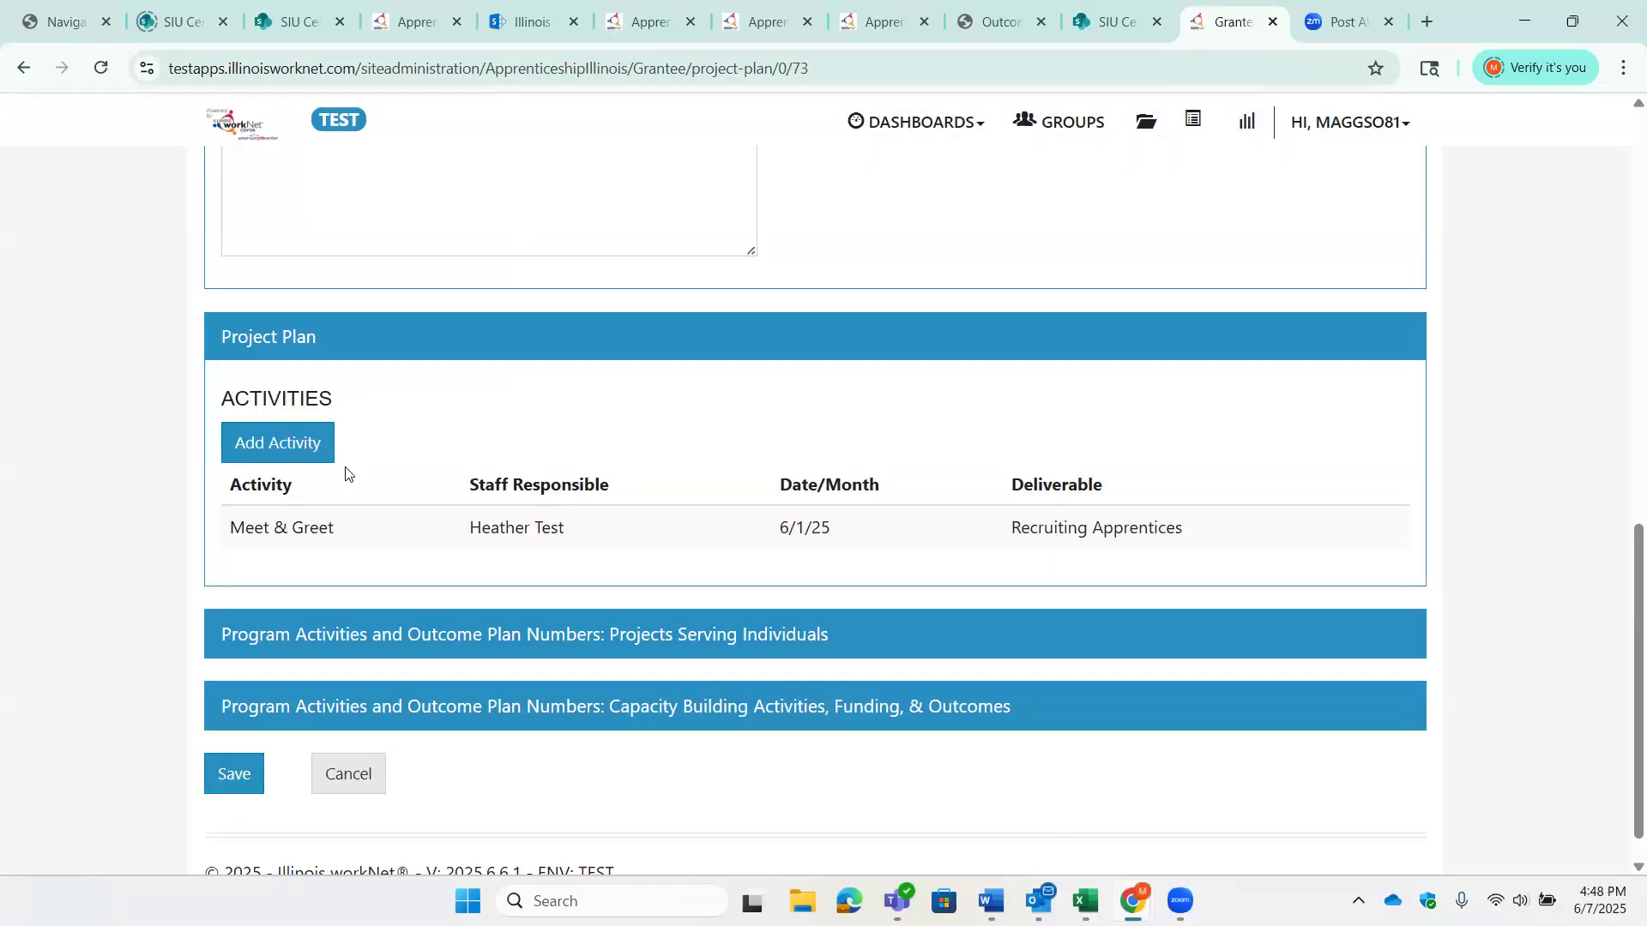
scroll(357, 470, "down", 2)
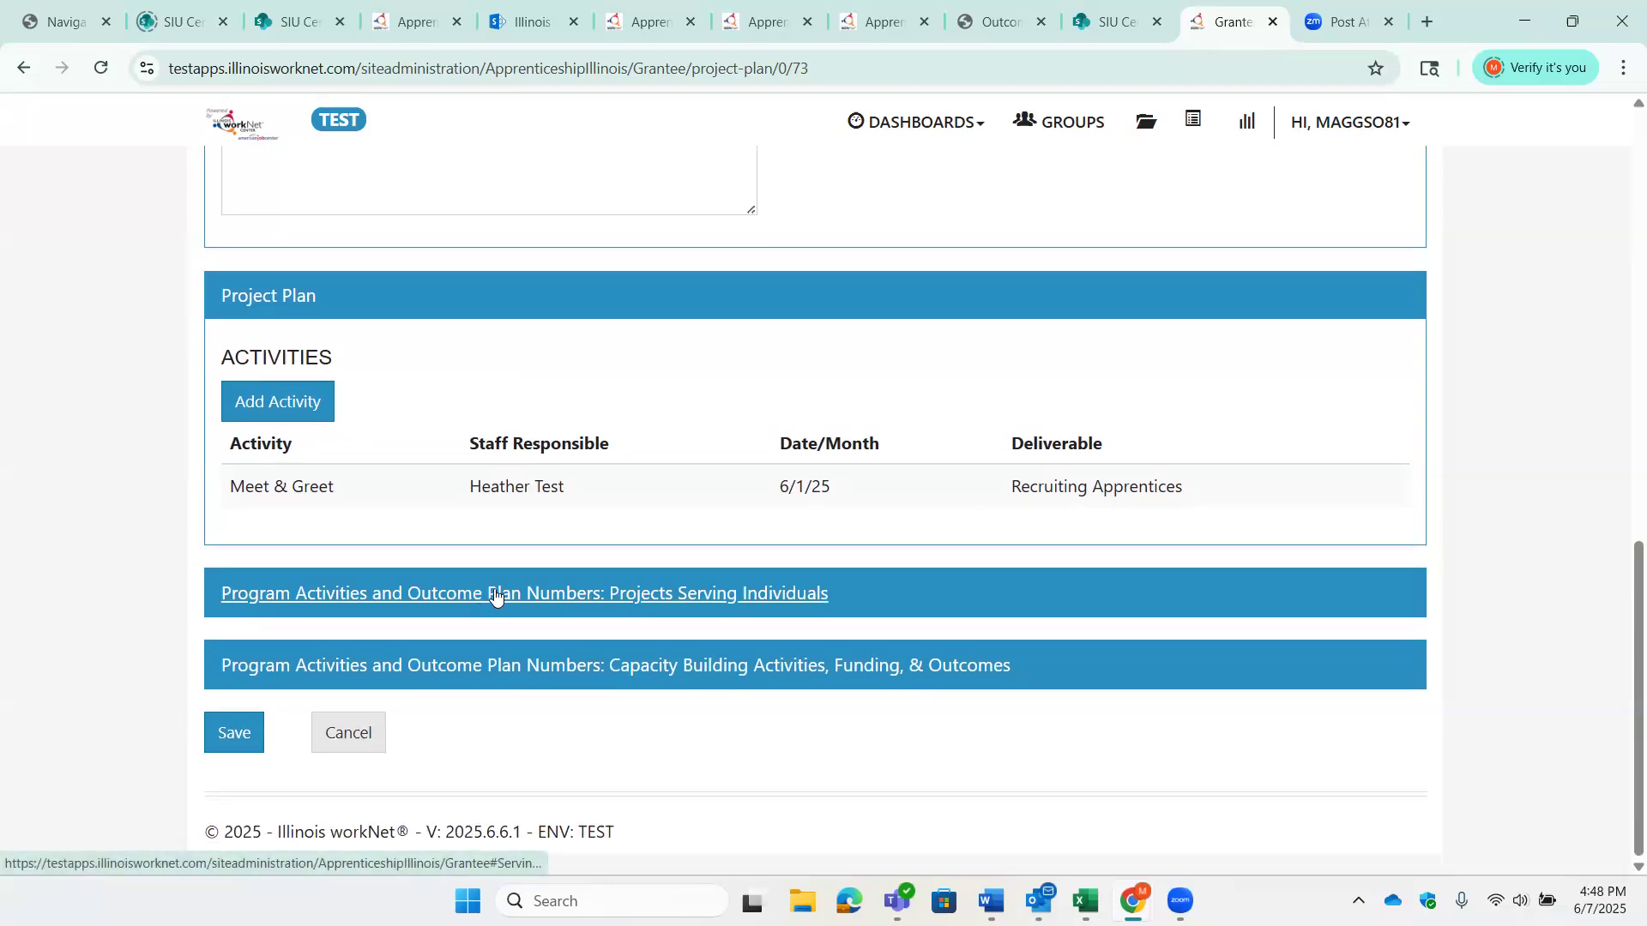
- Expand the Projects Serving Individuals section and set the age projections to 2 for 16-24 and 0 for 25-54 and 55+
left_click(590, 600)
scroll(838, 597, "down", 4)
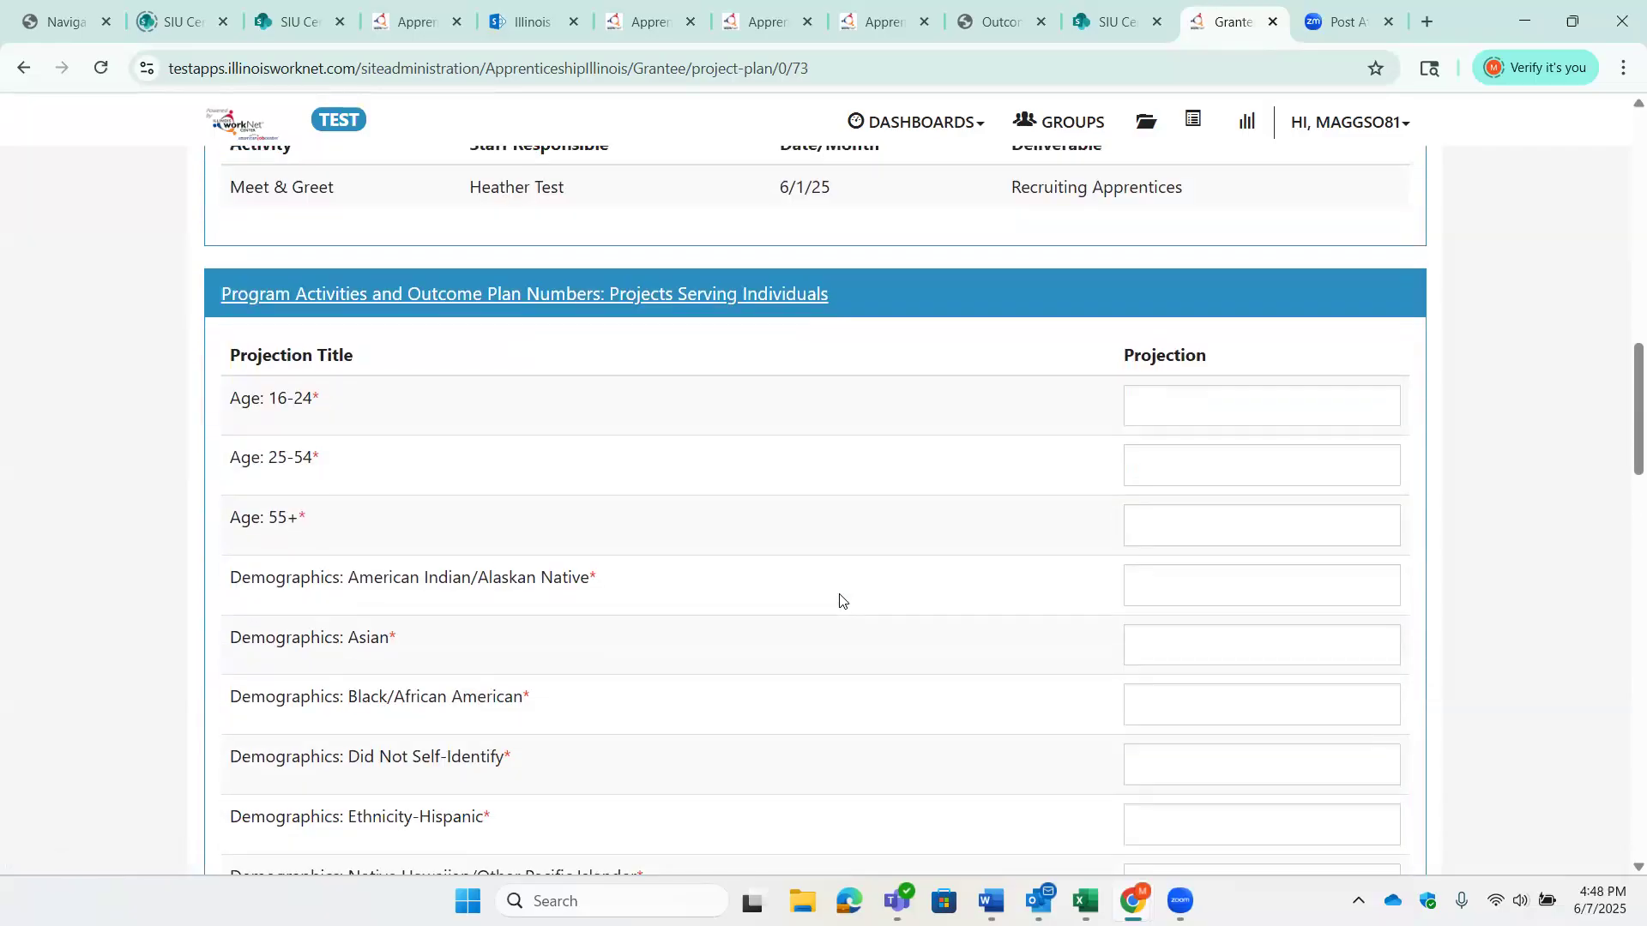
scroll(840, 601, "down", 1)
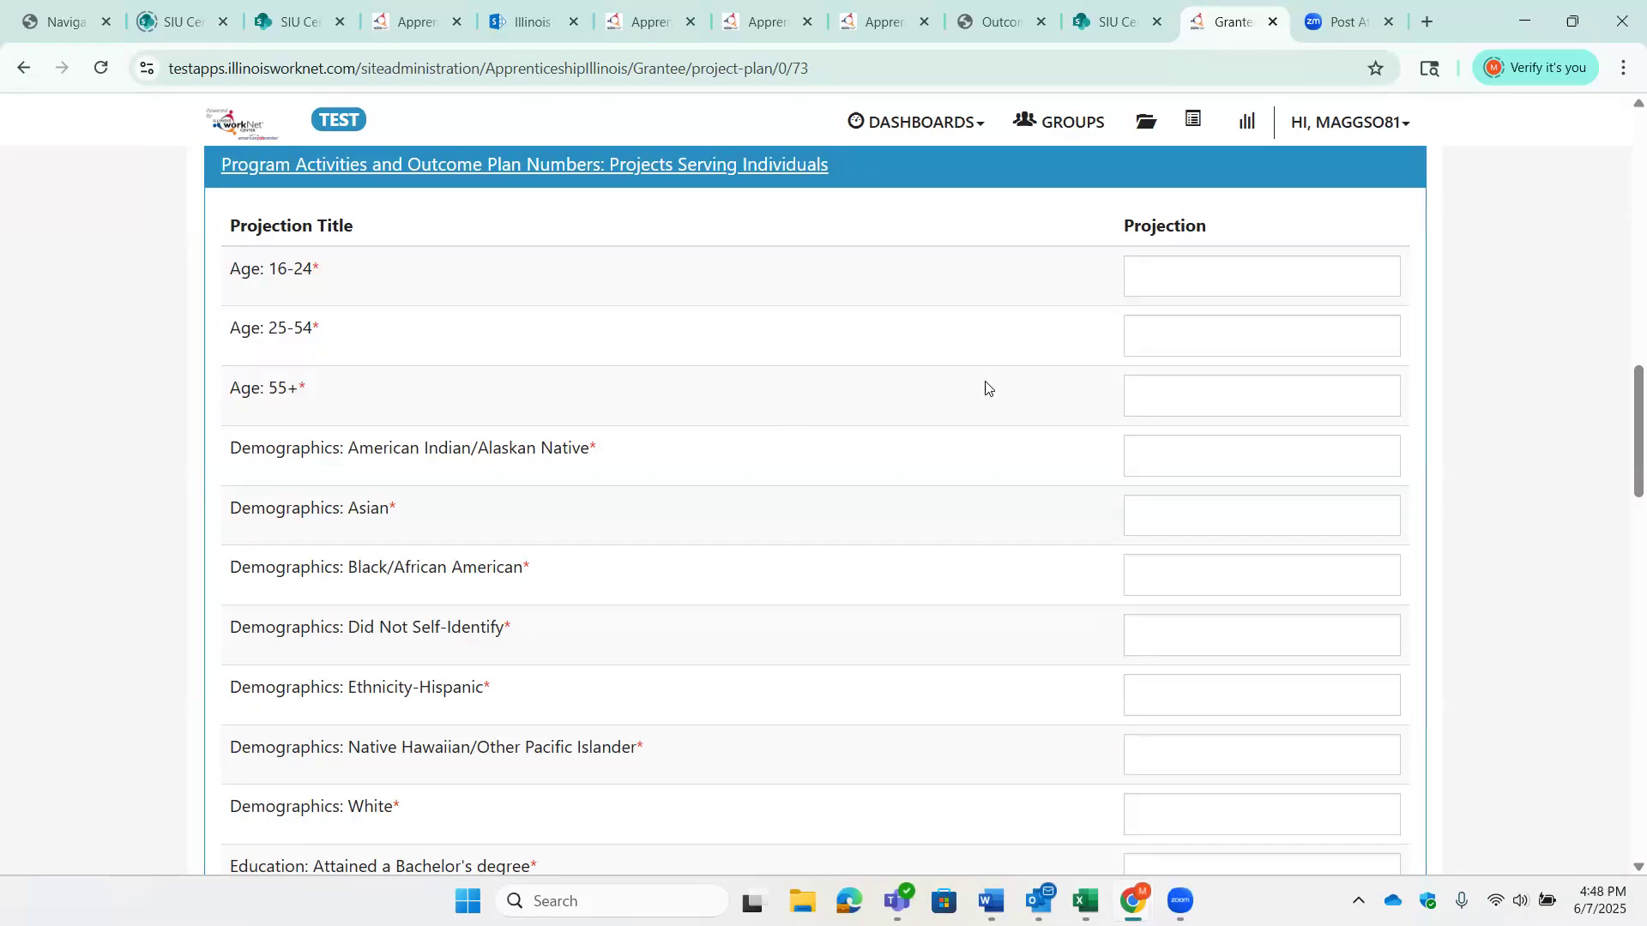
left_click(1203, 277)
type("2")
key("Tab")
type("0")
key("Tab")
type("0")
- Set the demographics projections to 3 for Did Not Self-Identify, 6 for Native Hawaiian/Other Pacific Islander, and 0 for all others
key("Tab")
type("0")
key("Tab")
type("0")
key("Tab")
type("0")
key("Tab")
type("3")
key("Tab")
type("0")
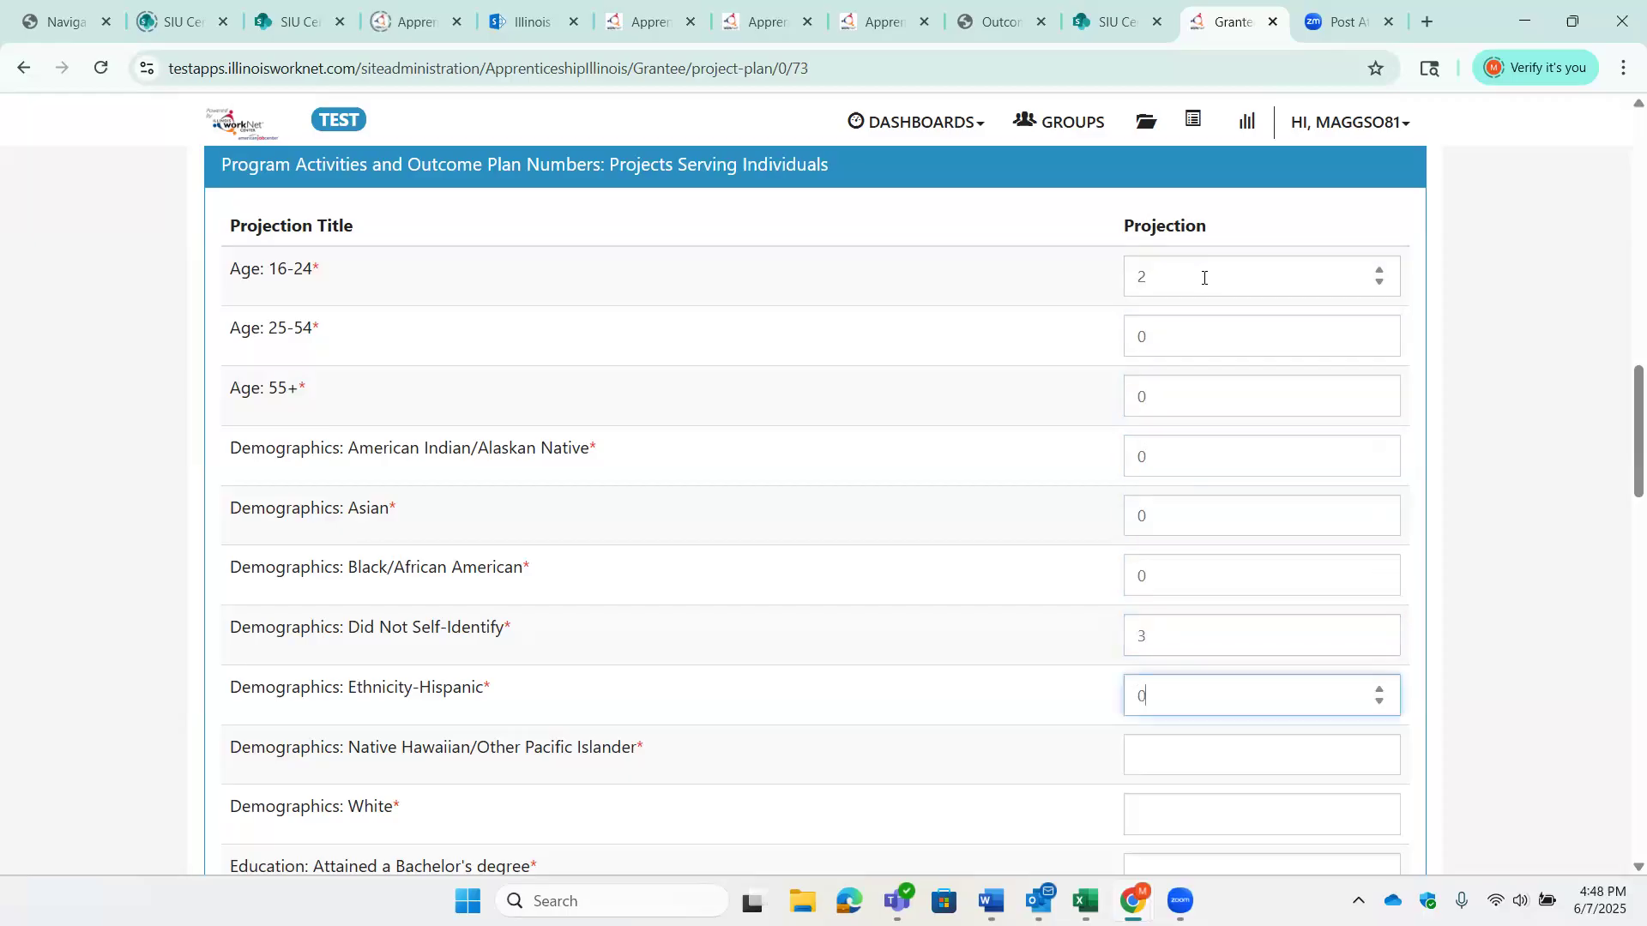
- Set the education projections to 6 for a Bachelor's degree, 2 for a degree beyond a Bachelor's, and 0 for all remaining levels
key("Tab")
type("6")
key("Tab")
type("0")
key("Tab")
type("6")
key("Tab")
type("2")
key("Tab")
type("03")
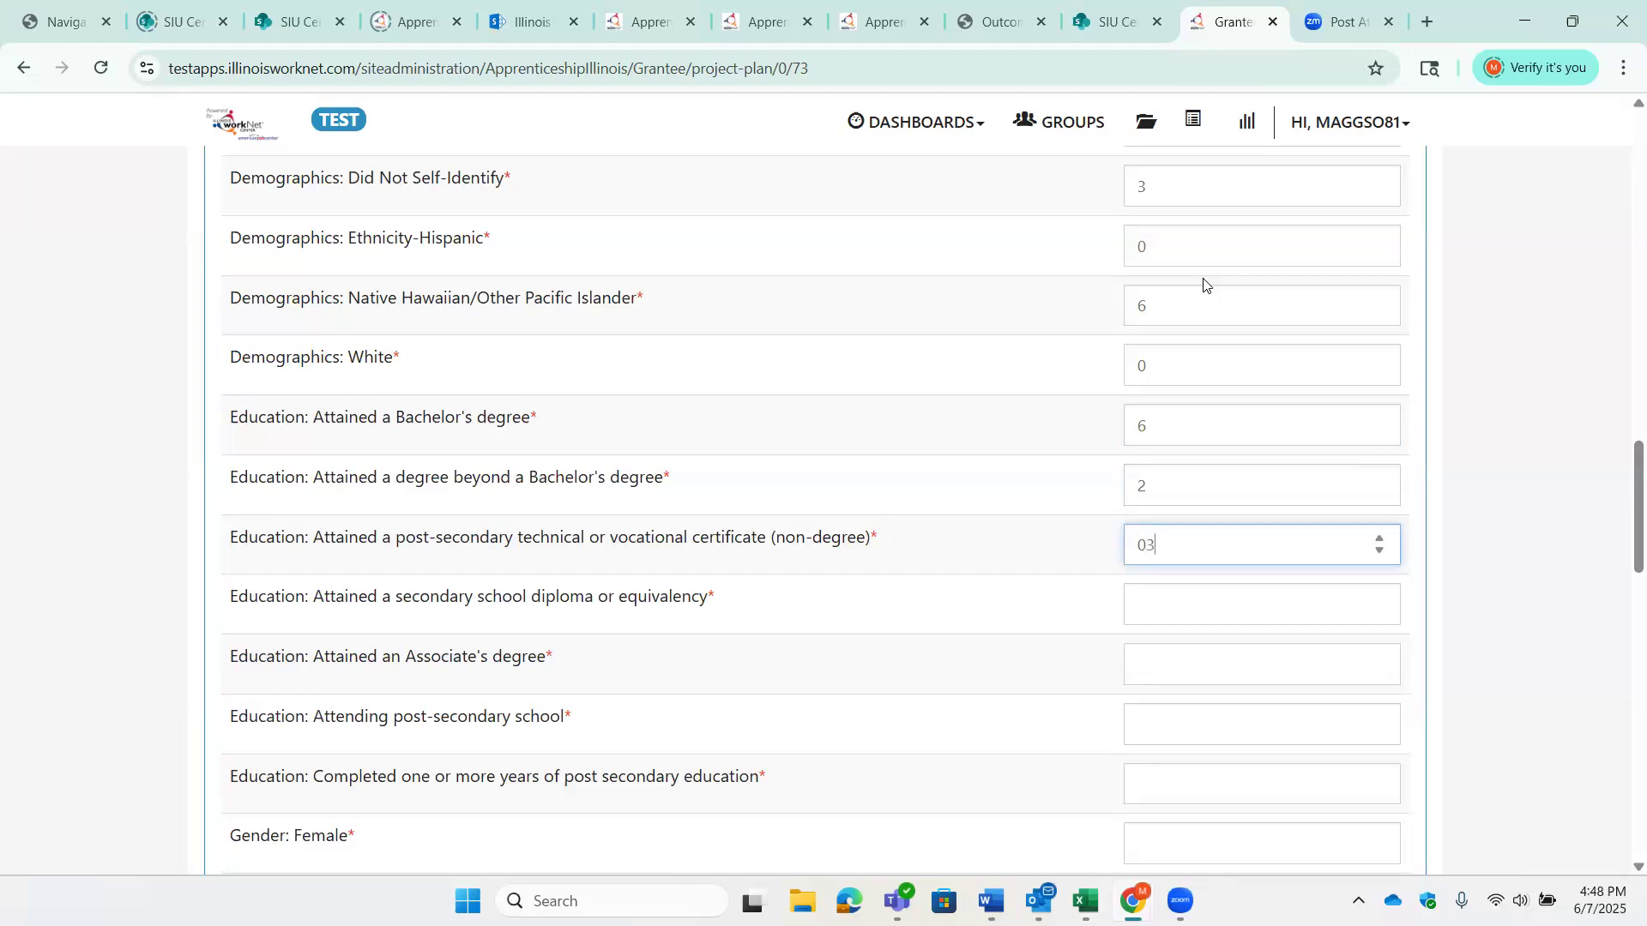
key("Tab")
type("0")
key("Tab")
type("0")
key("Tab")
type("0")
key("Tab")
type("030")
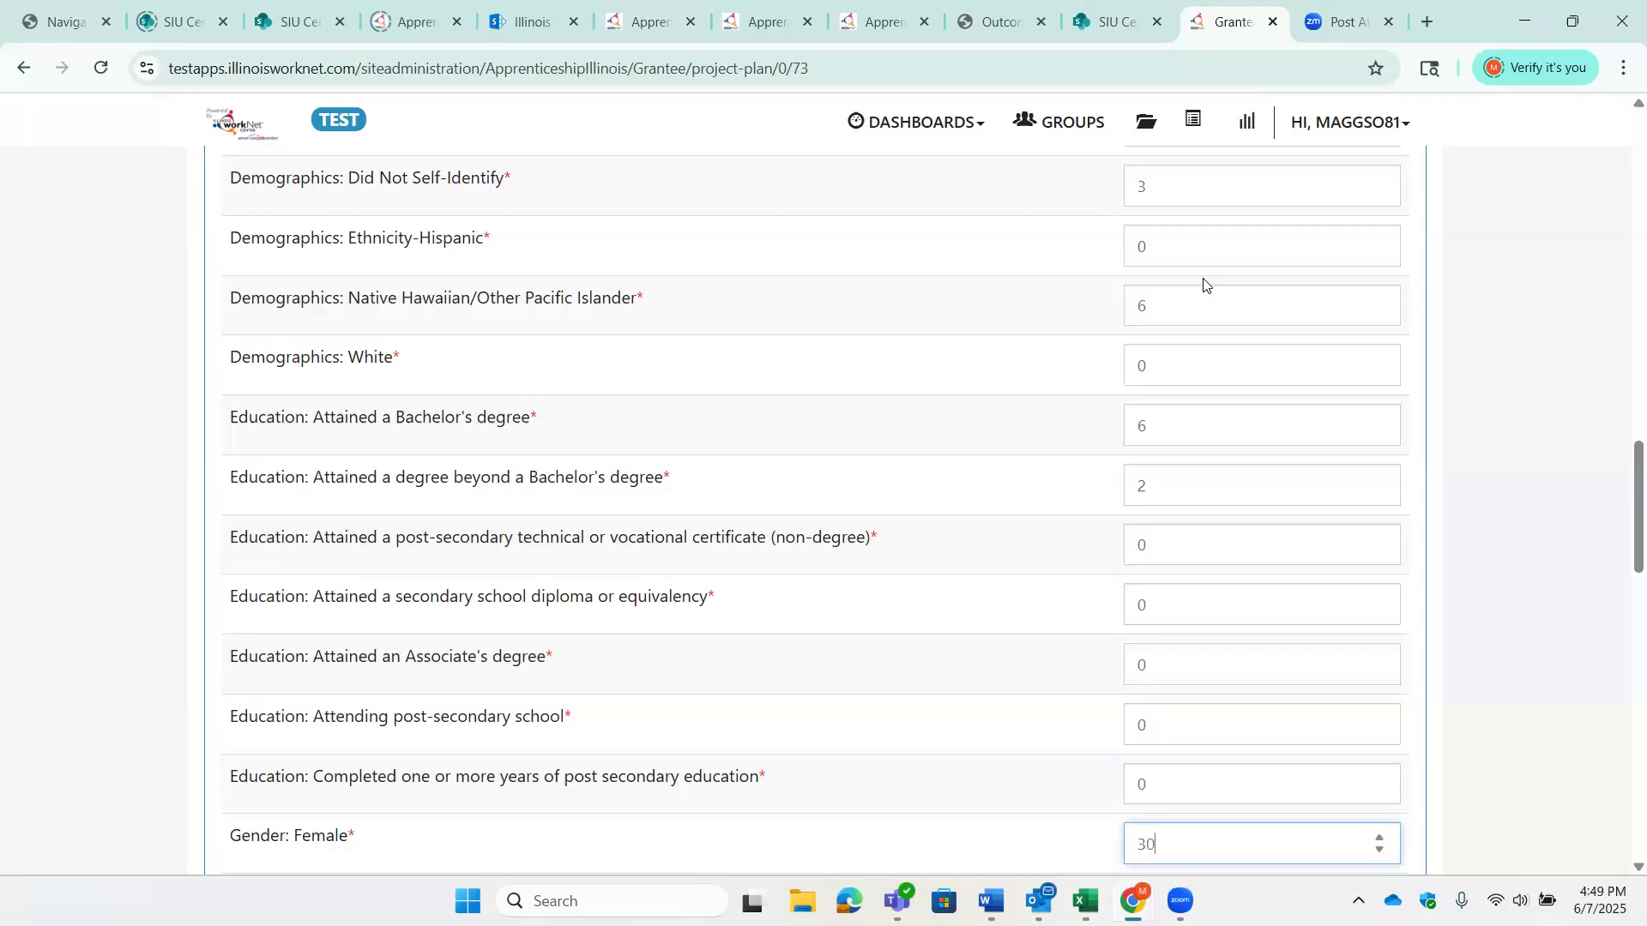
- Set the Gender: Female projection to 30 and fill in the remaining rows through service levels, with 0 for Registered Apprenticeships
key("Tab")
type("2")
type("0")
key("Tab")
type("2")
key("Tab")
type("0")
- Set the Services Provided projections to 1 for Other and 2 for On the Job Training, Related Training Instruction, Supportive Services and Work Experience
key("Tab")
type("2")
key("Tab")
type("1")
key("Tab")
type("2")
key("Tab")
type("2")
key("Tab")
type("2")
- Set the barrier projections to 1 for migrant farmworkers and homeless, and 2 for English language learners and long term unemployed
key("Tab")
type("1")
key("Tab")
type("2")
key("Tab")
type("1")
key("Tab")
type("2")
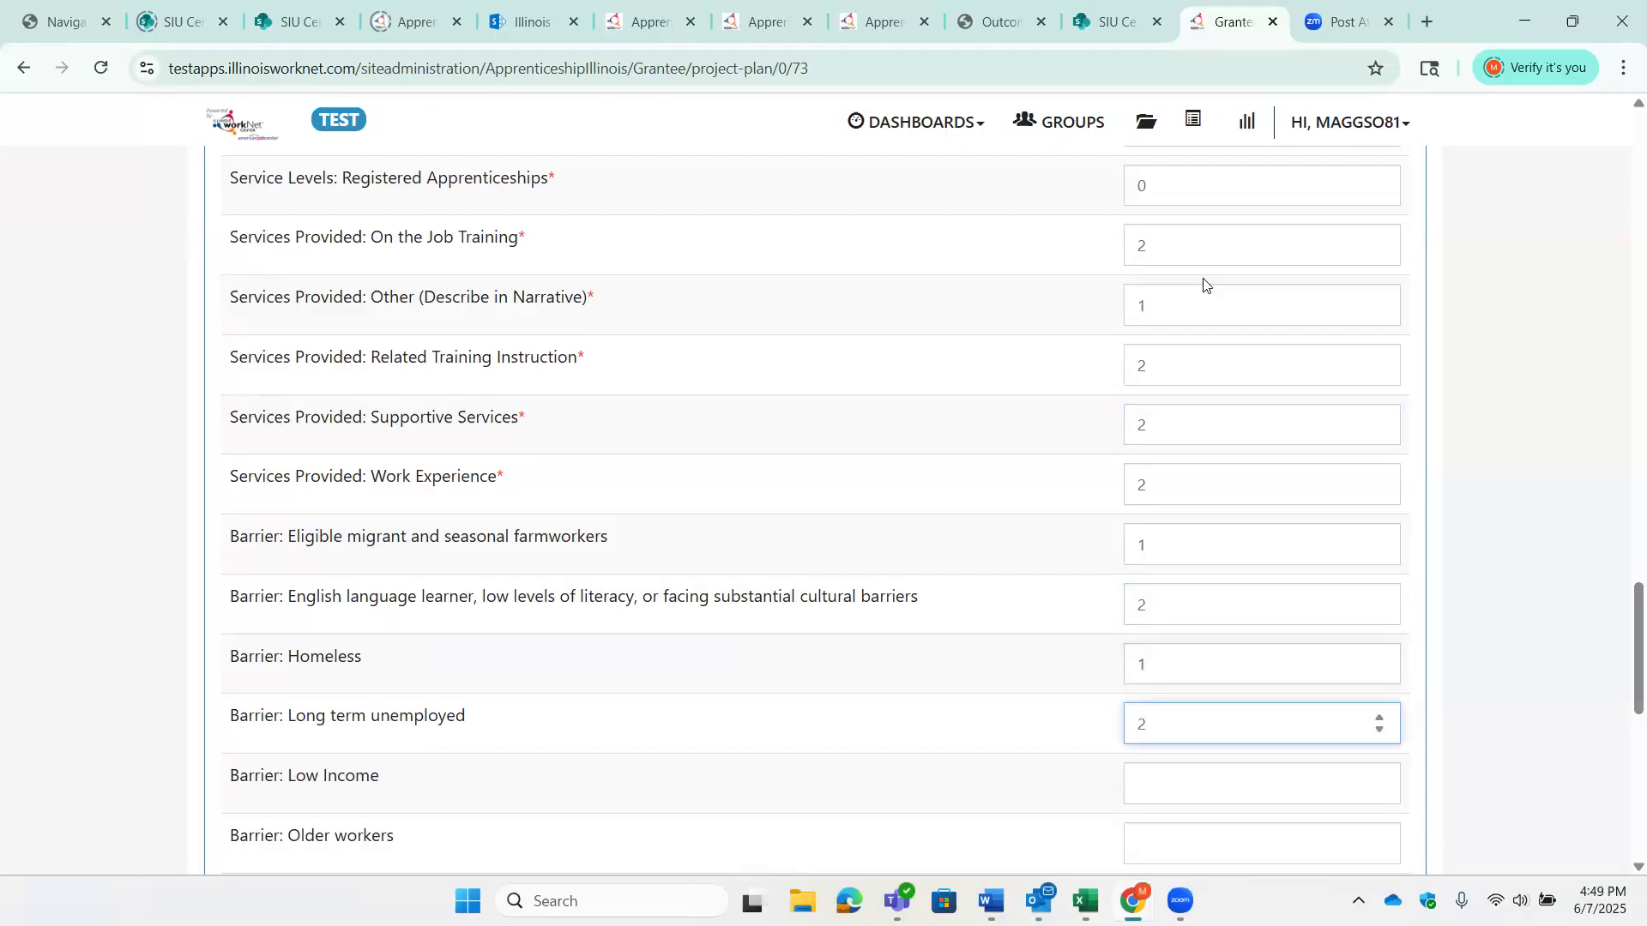
- Set the barrier projections to 2 for low income, 3 for older workers and foster care youth, and 0 for the two barriers between them
key("Tab")
type("2")
key("Tab")
type("3")
key("Tab")
type("0")
key("Tab")
type("0")
key("Tab")
type("3")
- Set the characteristics projections to 2 for Incumbent Worker, 1 for Lesbian, gay, bisexual, and transgender, and 0 for all others
key("Tab")
type("0")
key("Tab")
type("2")
key("Tab")
type("0")
key("Tab")
type("1")
key("Tab")
type("0")
key("Tab")
type("0")
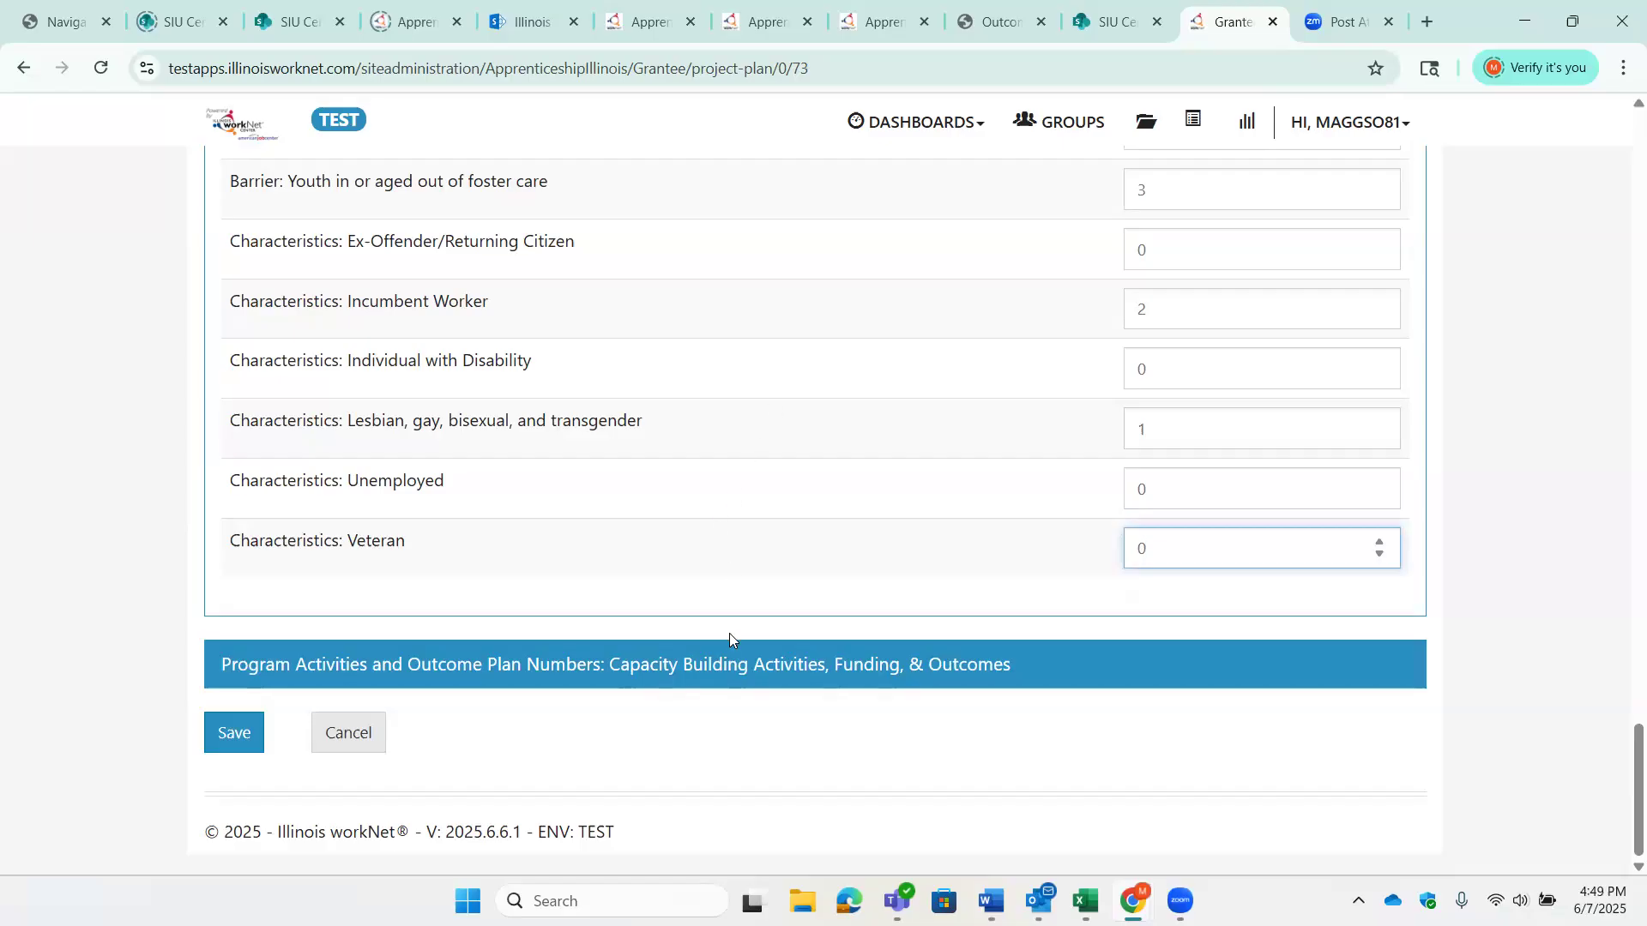
- Expand the Capacity Building Activities section and project 12 outreach event attendees, 12 outreach events, and 0 for the other activities
left_click(732, 671)
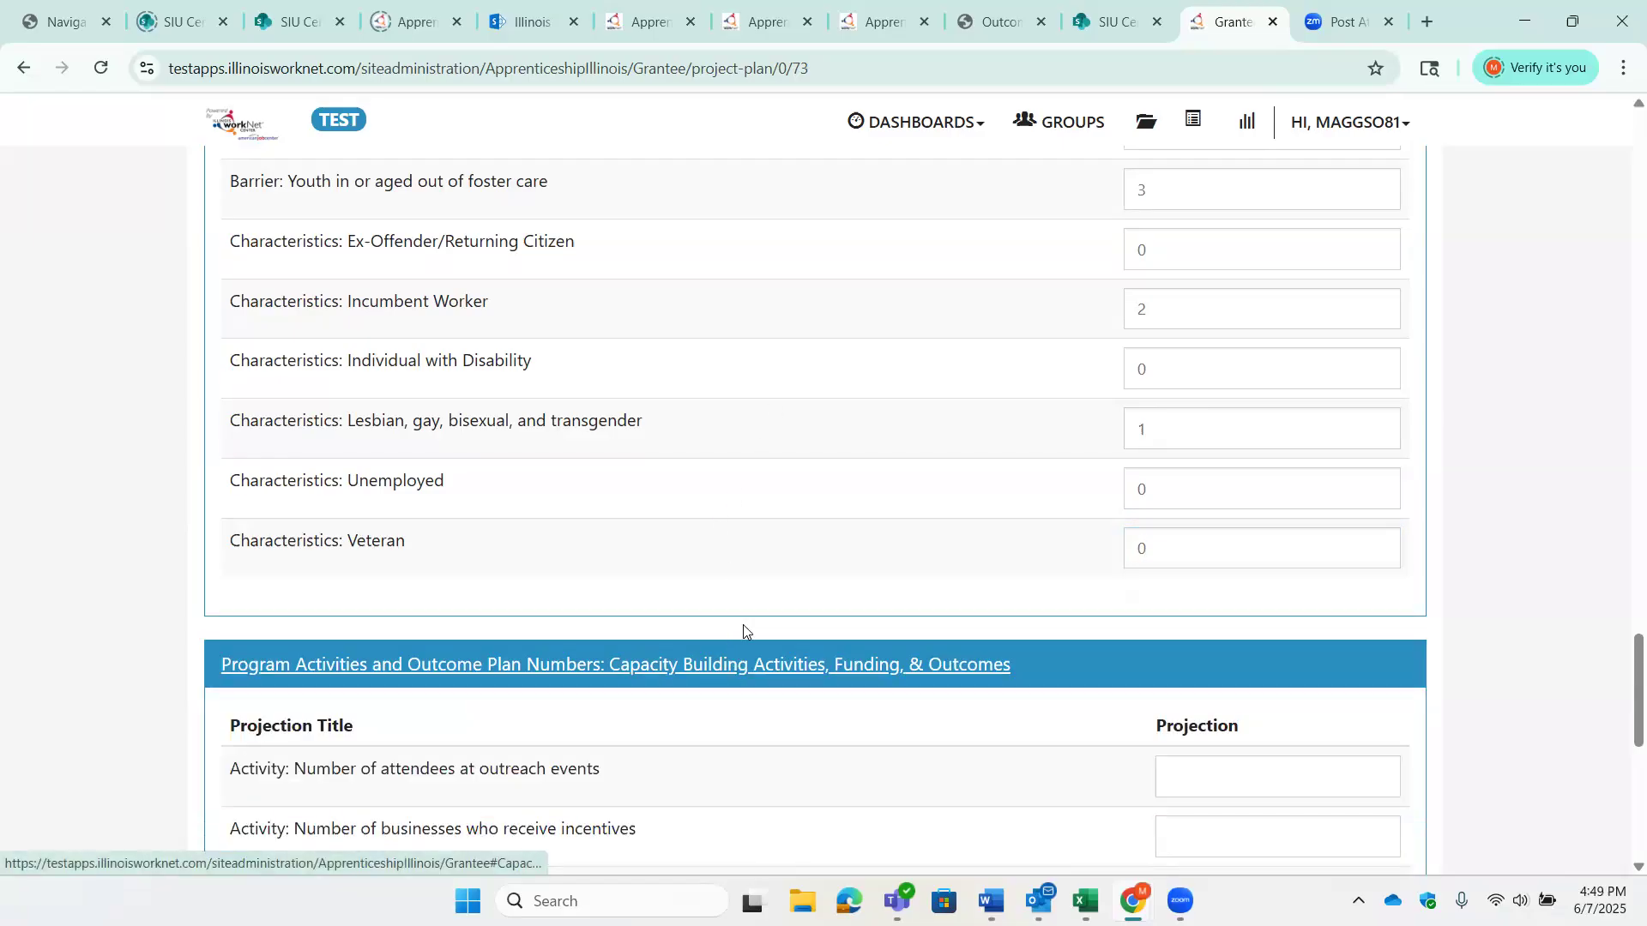
scroll(742, 626, "down", 3)
scroll(743, 627, "down", 2)
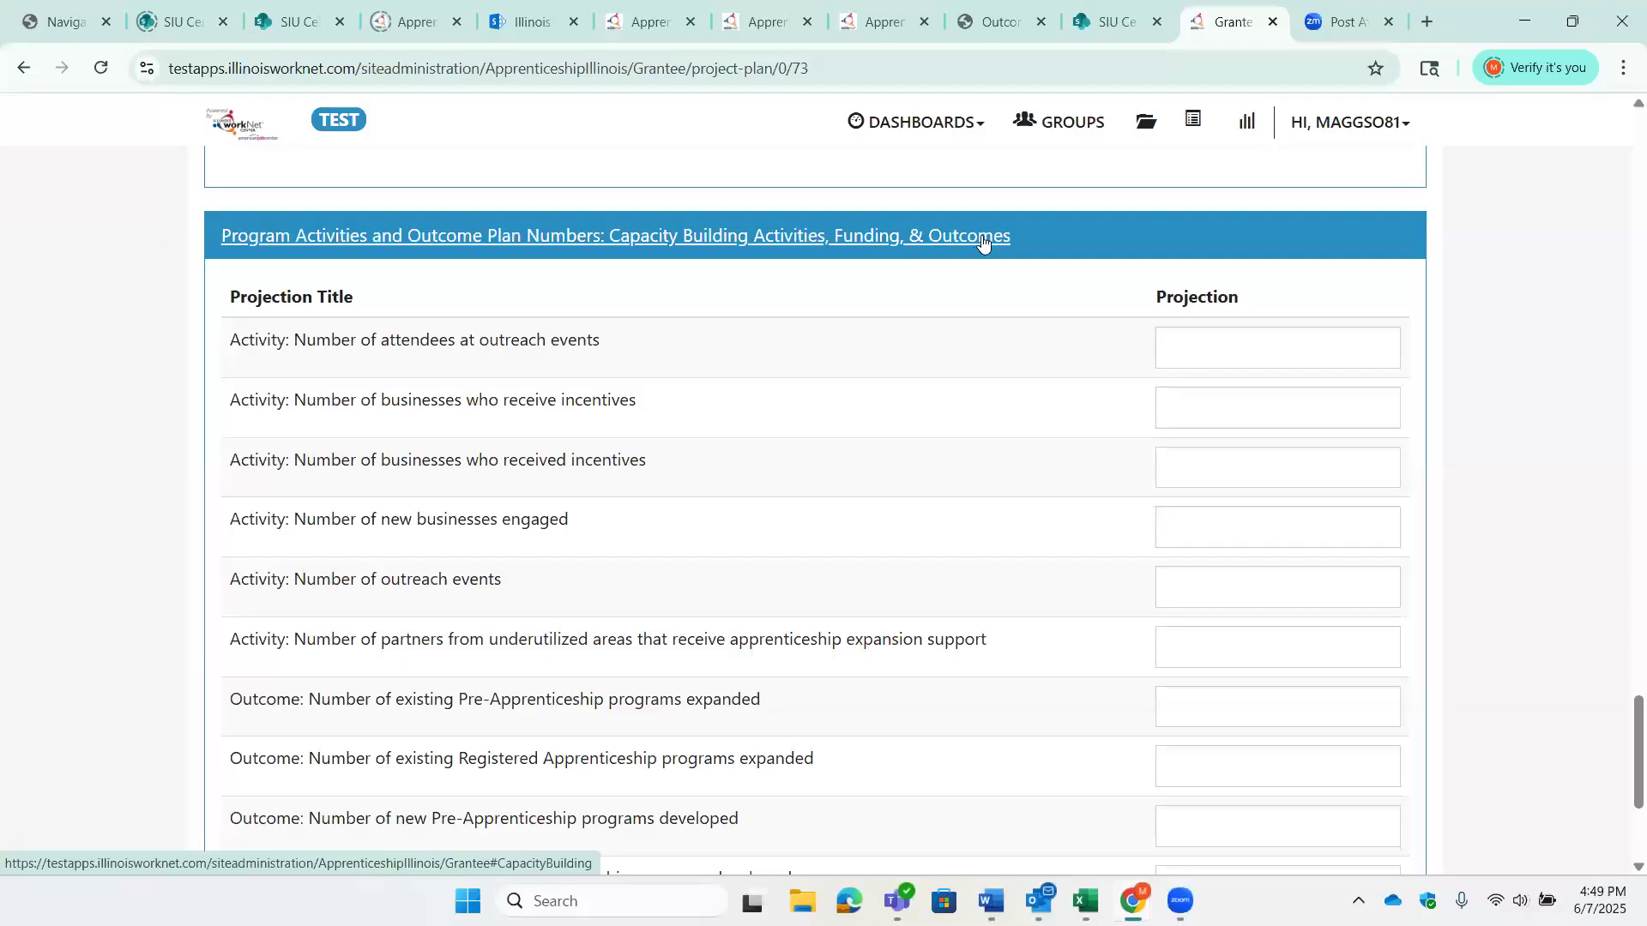
left_click(1248, 349)
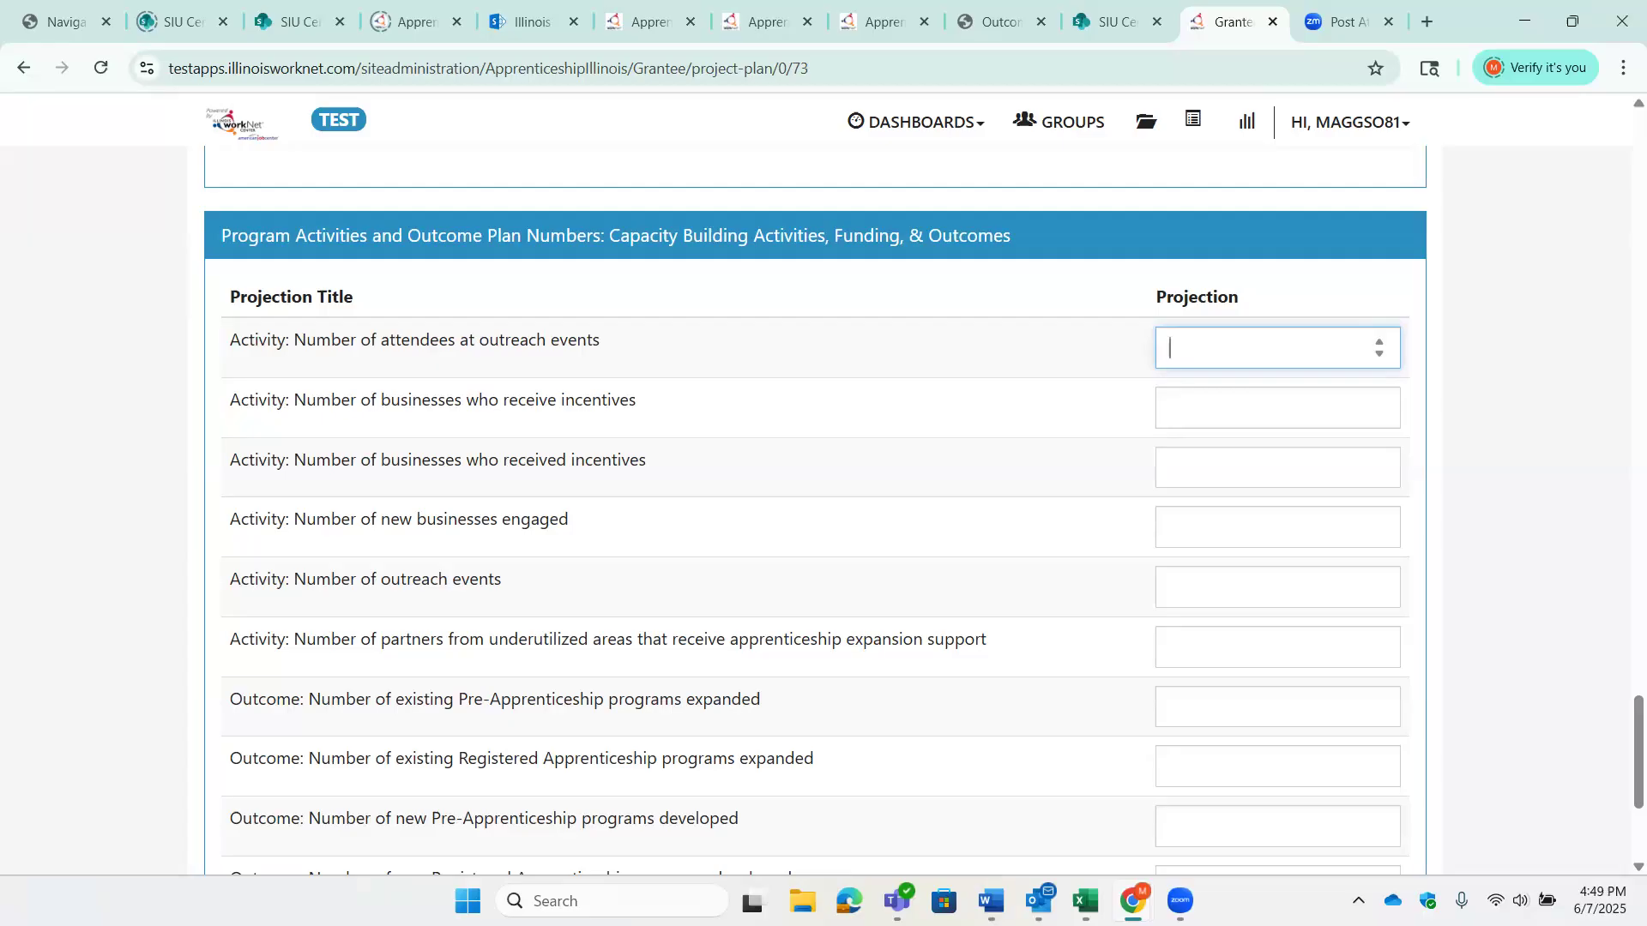
type("12")
key("Tab")
type("0")
key("Tab")
type("0")
key("Tab")
type("0")
key("Tab")
type("12")
key("Tab")
type("0")
- Project outcomes of 14 expanded and 20 new Pre-Apprenticeship programs, 02 expanded and 30 new Registered Apprenticeship programs, 5 on the ETPL, and save the plan
key("Tab")
type("14")
key("Tab")
type("02")
key("Tab")
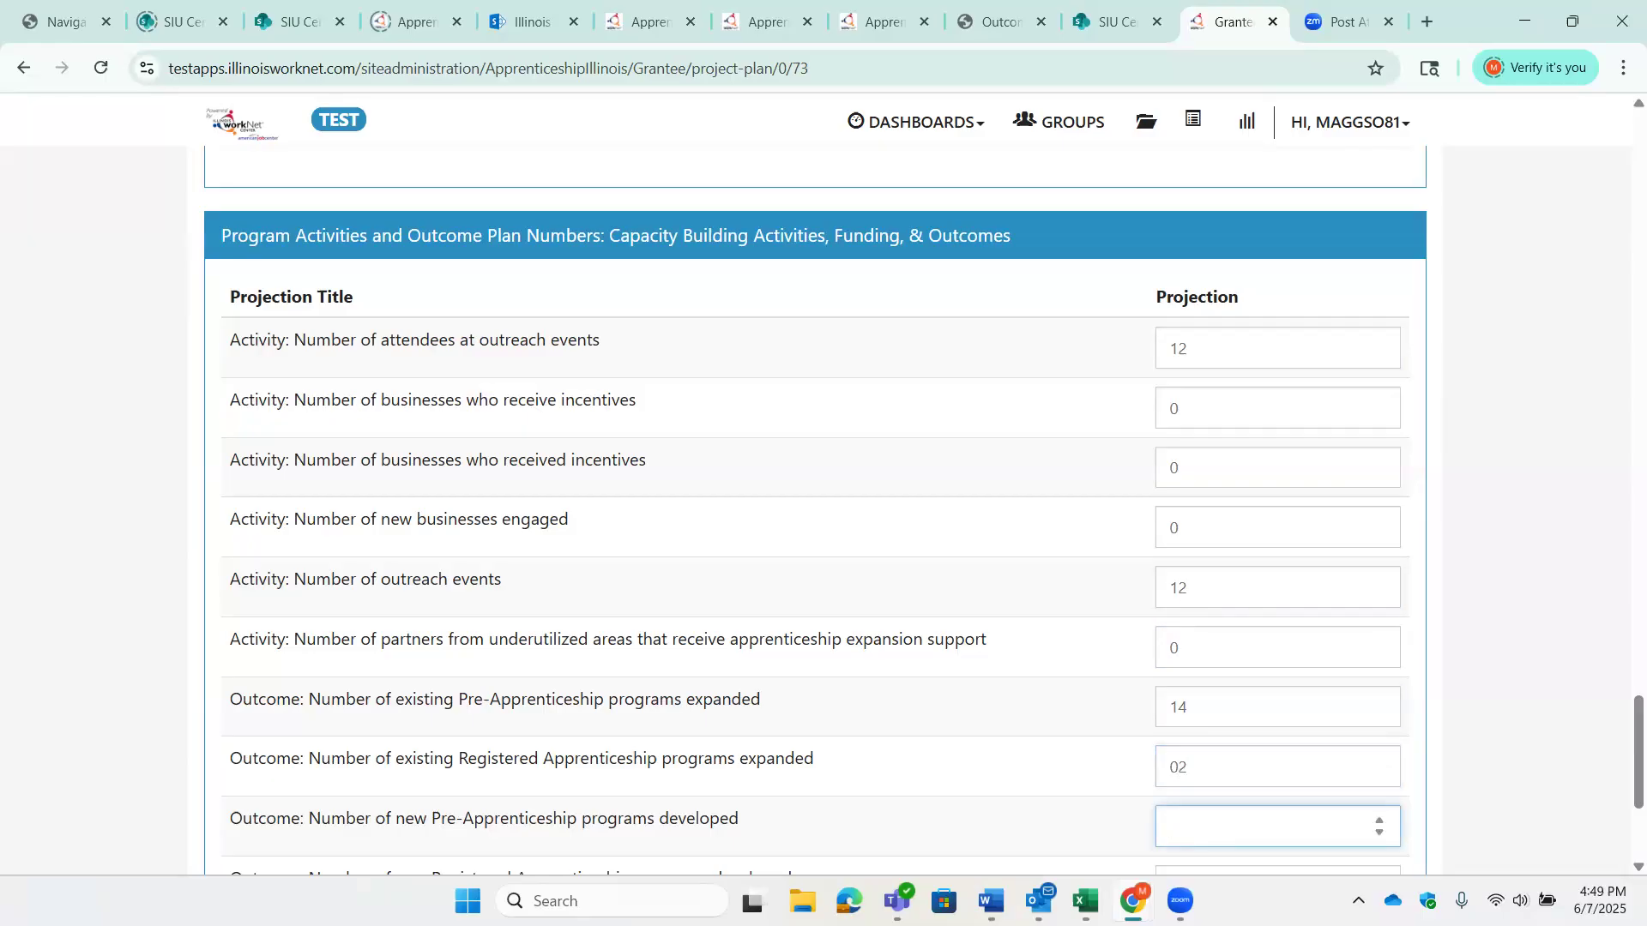
type("20")
key("Tab")
type("30")
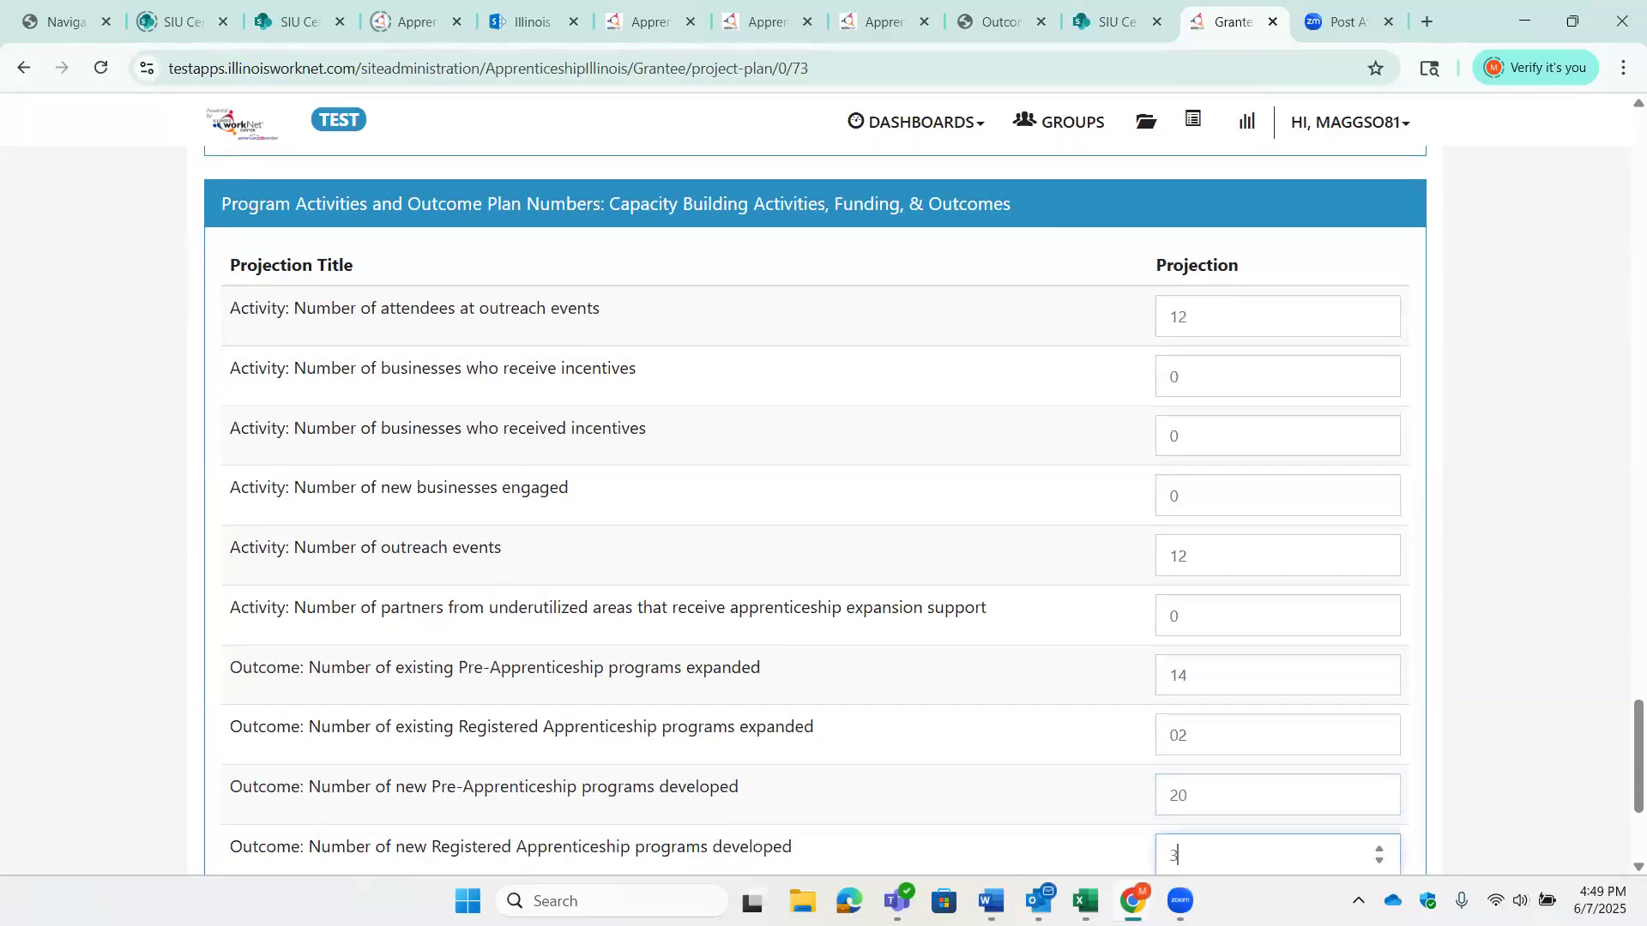
key("Tab")
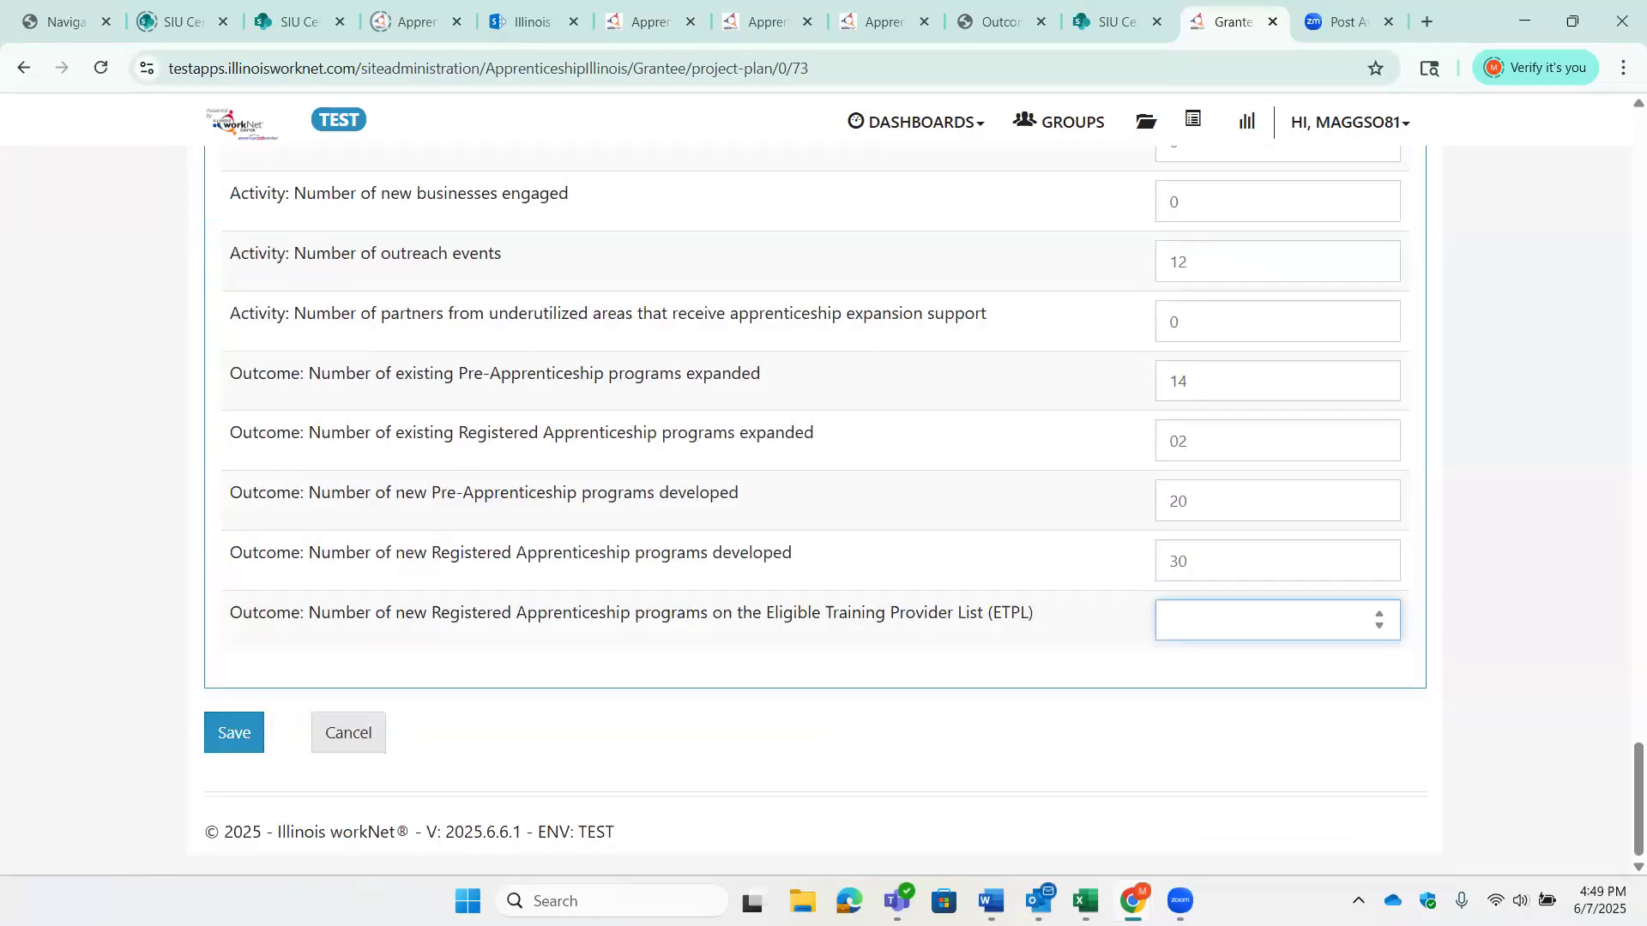
type("5")
left_click(236, 738)
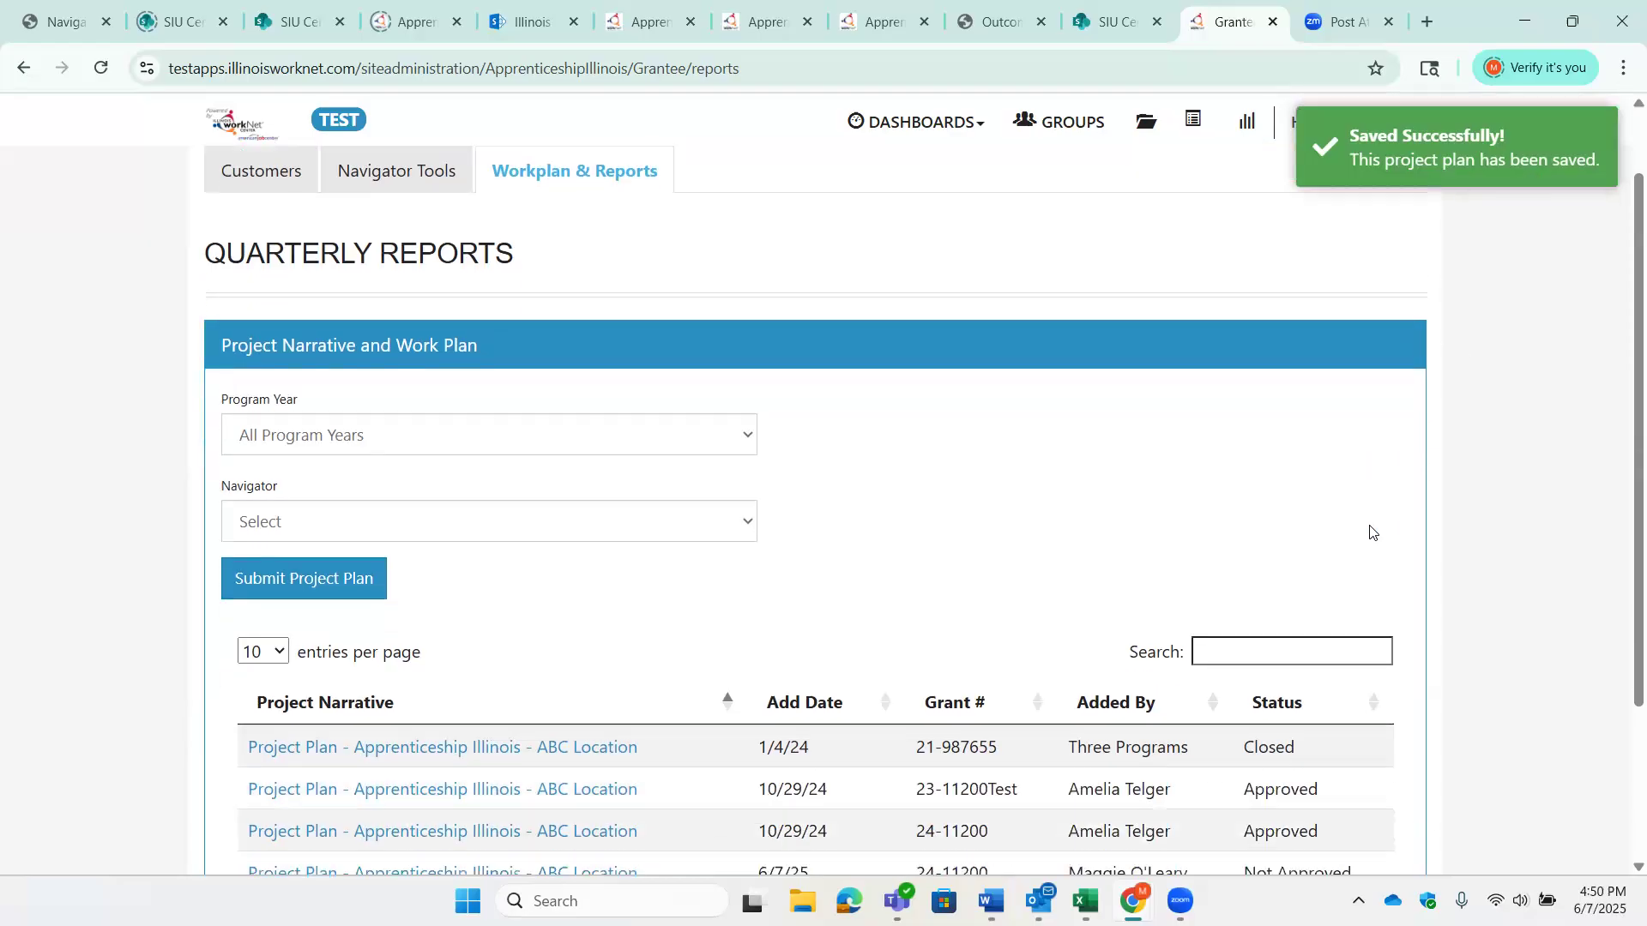
scroll(1367, 533, "down", 3)
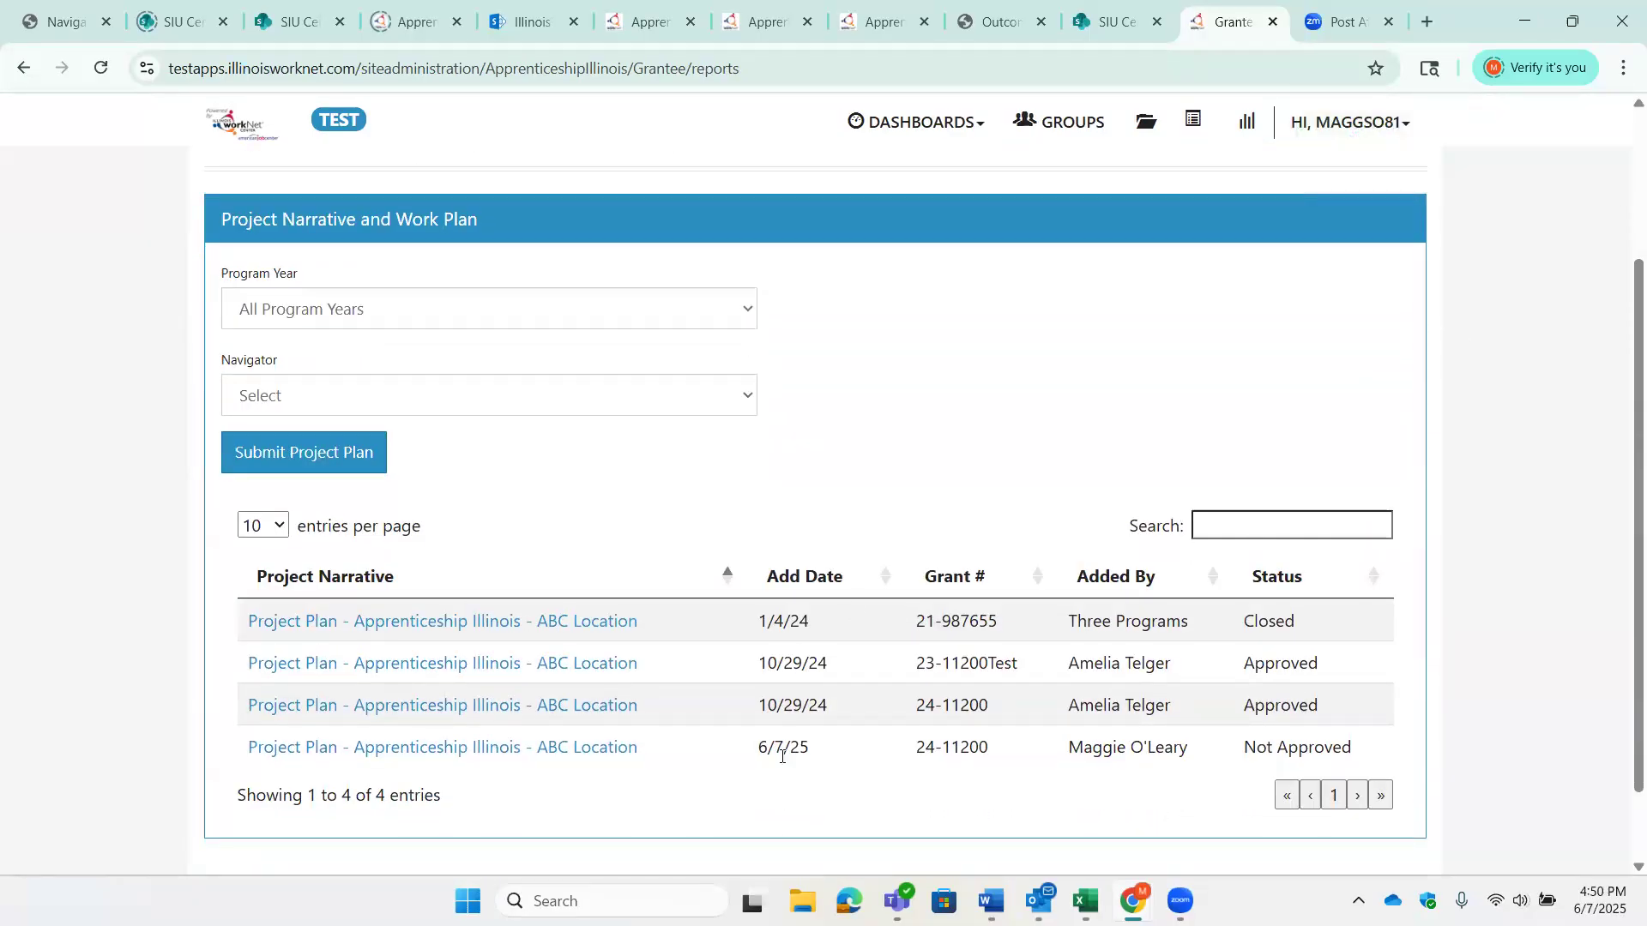